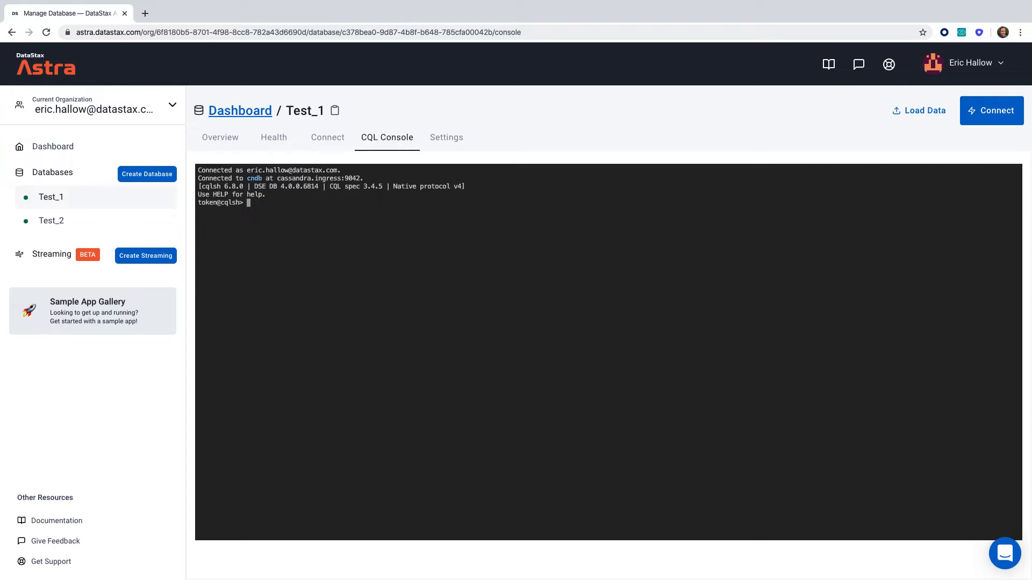
Turn on Restrict public access for the Test_1 database in its settings and confirm the restriction
{"action": "left_click", "coordinate": [84, 203]}
{"action": "left_click", "coordinate": [446, 143]}
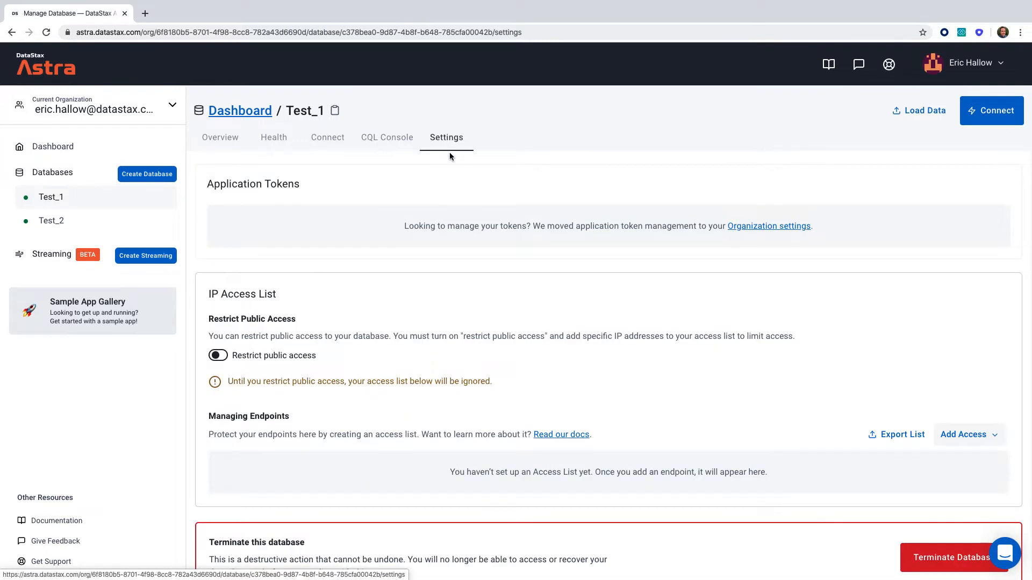
{"action": "scroll", "coordinate": [479, 309], "scroll_direction": "down", "scroll_amount": 1}
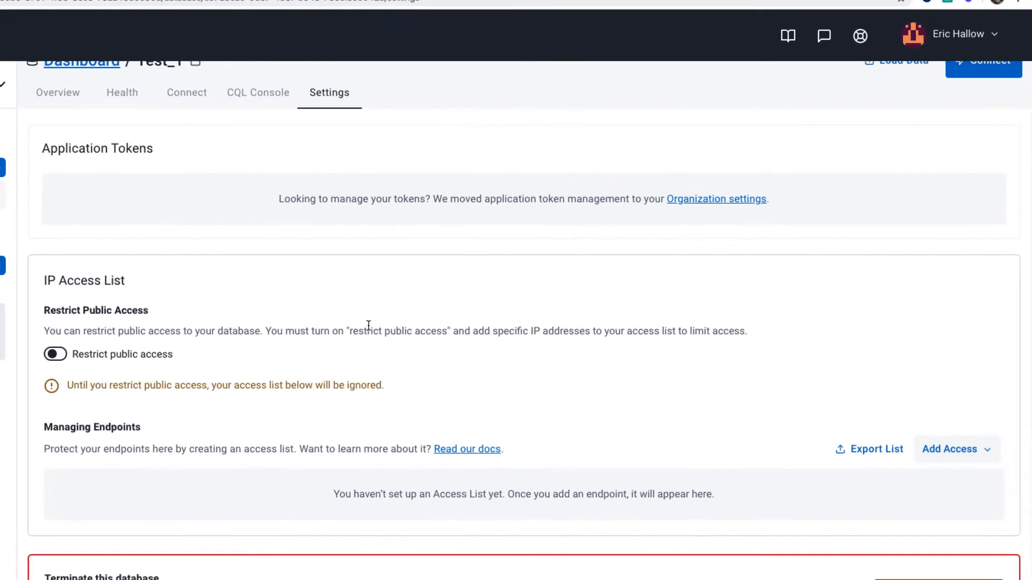
{"action": "scroll", "coordinate": [368, 325], "scroll_direction": "up", "scroll_amount": 1}
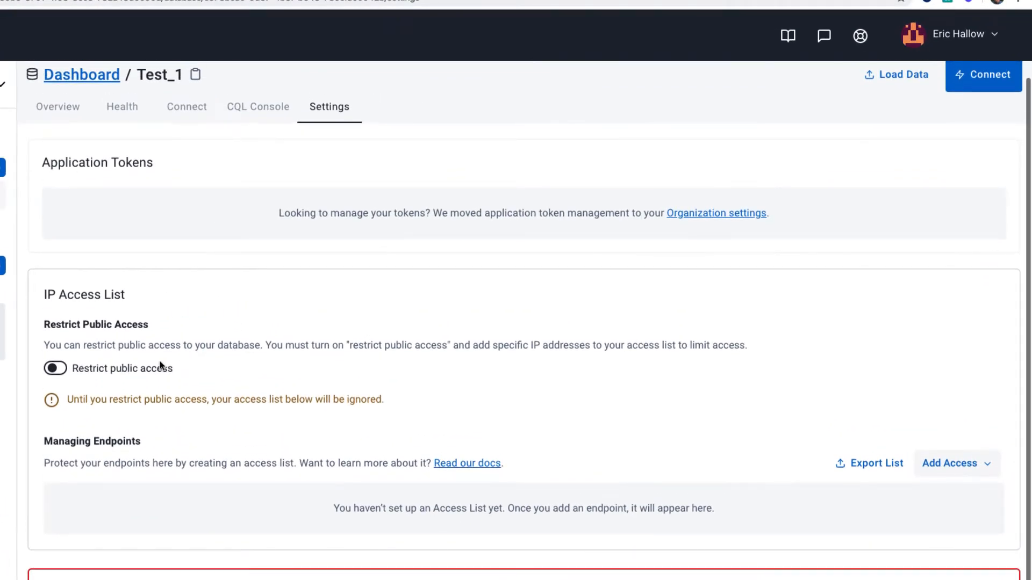
{"action": "left_click", "coordinate": [59, 369]}
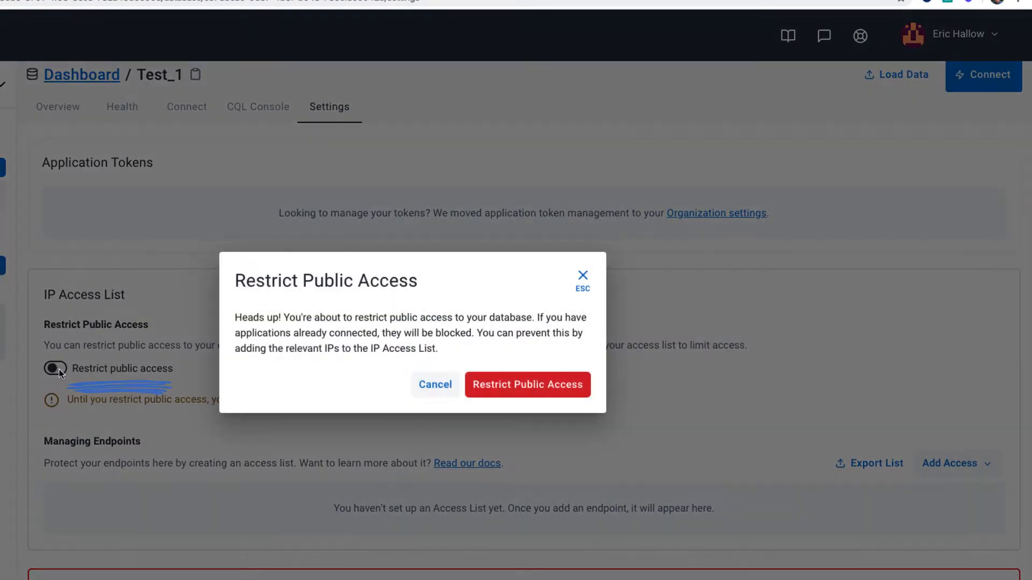
{"action": "left_click", "coordinate": [536, 393]}
{"action": "scroll", "coordinate": [547, 395], "scroll_direction": "up", "scroll_amount": 1}
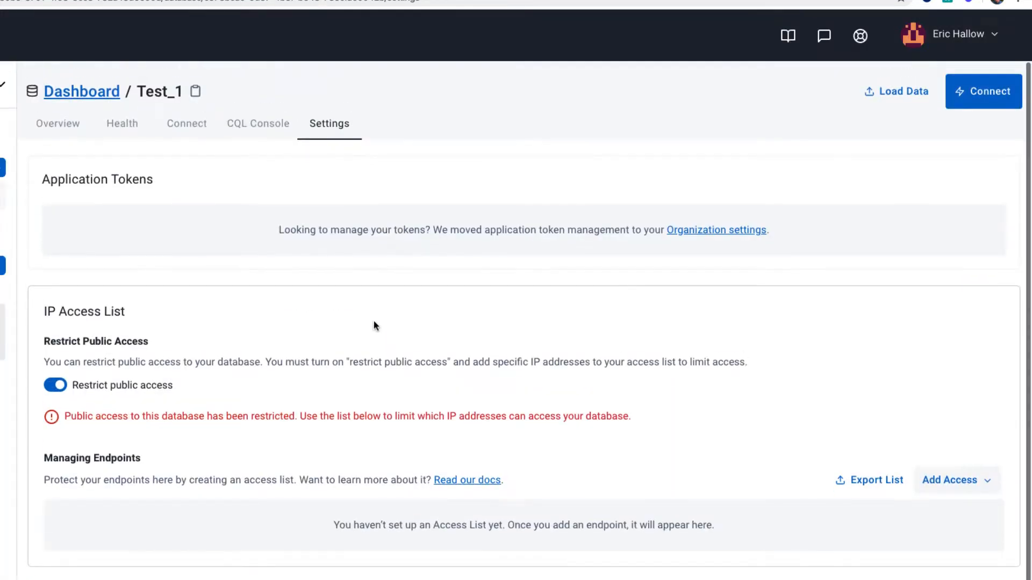
Check whether the CQL Console still connects, then return to the database settings
{"action": "left_click", "coordinate": [241, 127]}
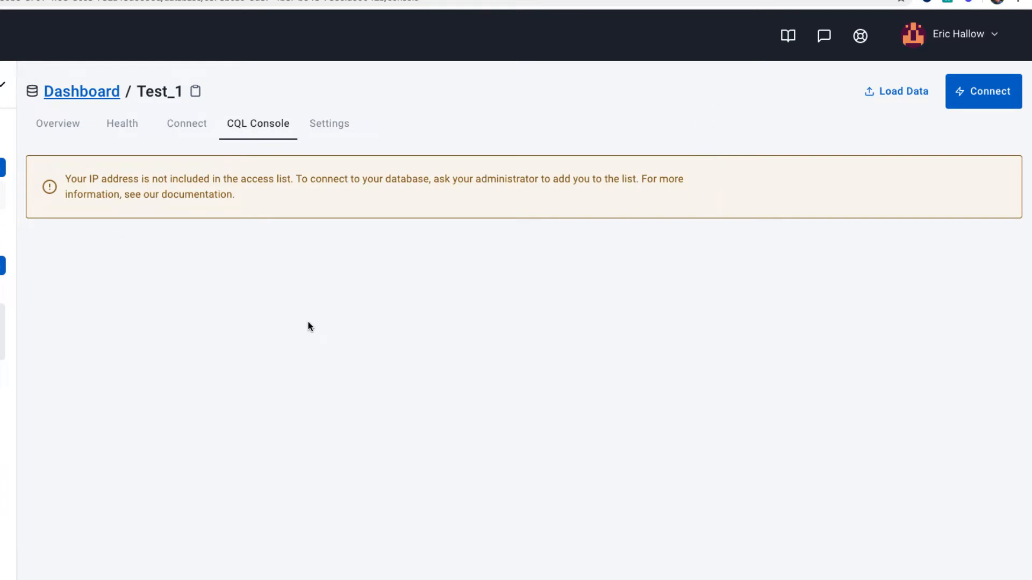
{"action": "left_click", "coordinate": [329, 132]}
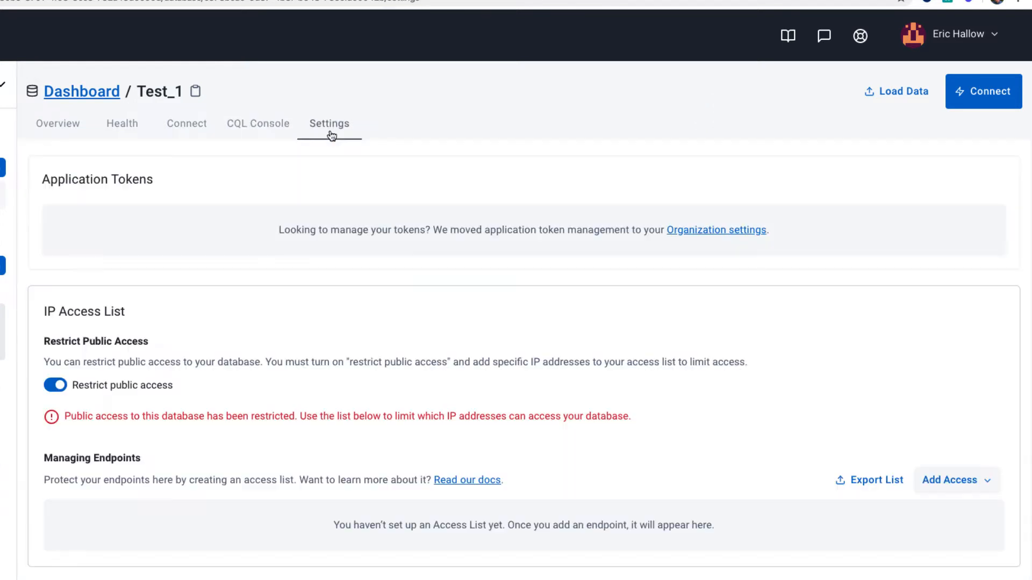
{"action": "scroll", "coordinate": [419, 353], "scroll_direction": "down", "scroll_amount": 1}
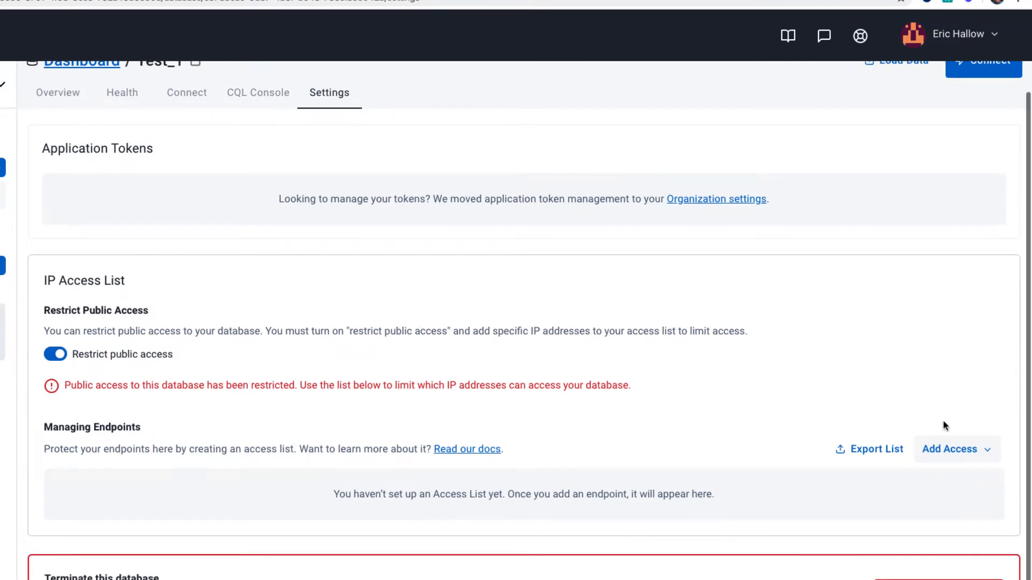
Add the current IP address to the access list with the description "Home IP"
{"action": "left_click", "coordinate": [966, 449]}
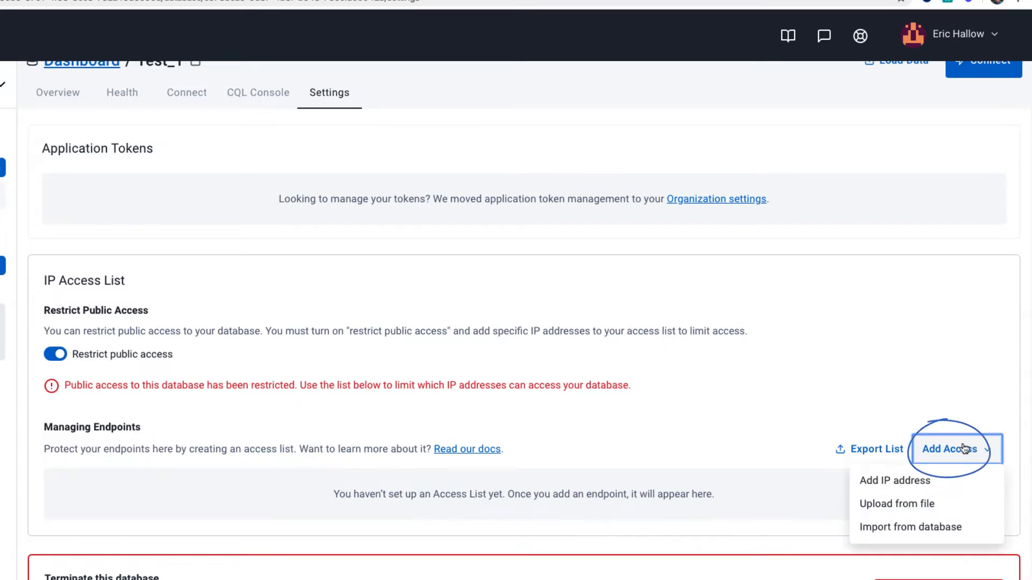
{"action": "left_click", "coordinate": [965, 449]}
{"action": "left_click", "coordinate": [946, 455]}
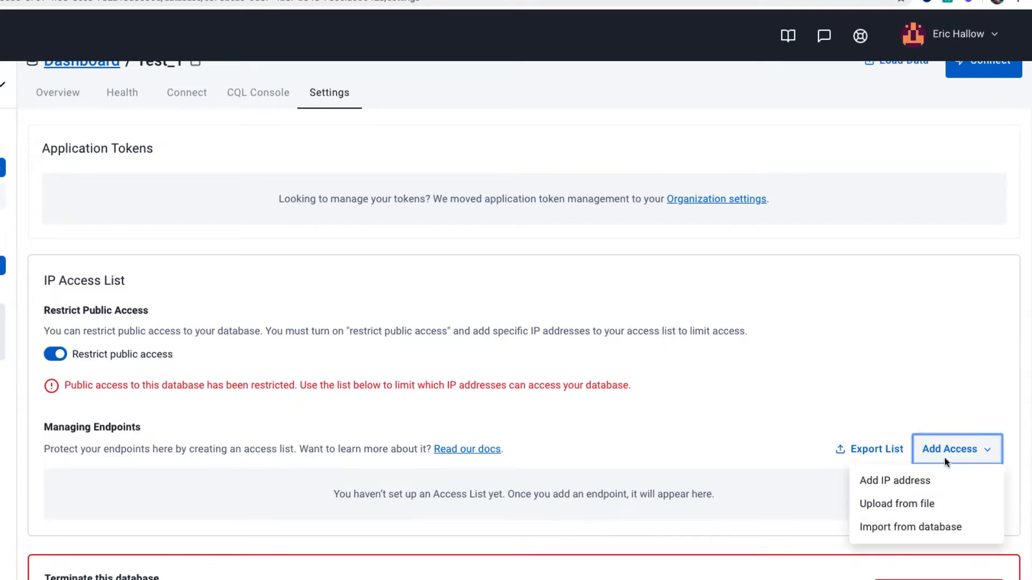
{"action": "left_click", "coordinate": [909, 484]}
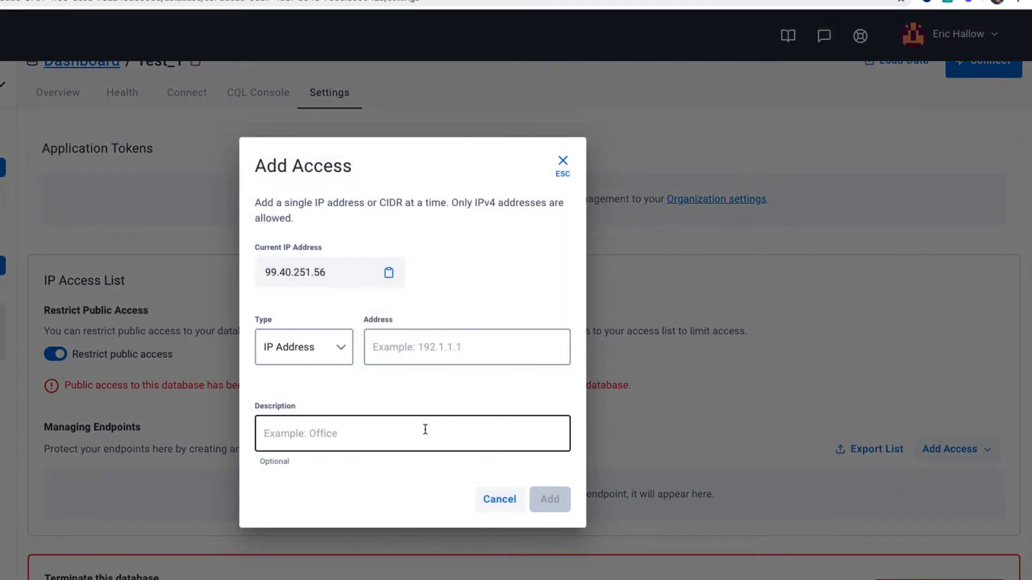
{"action": "left_click", "coordinate": [389, 273]}
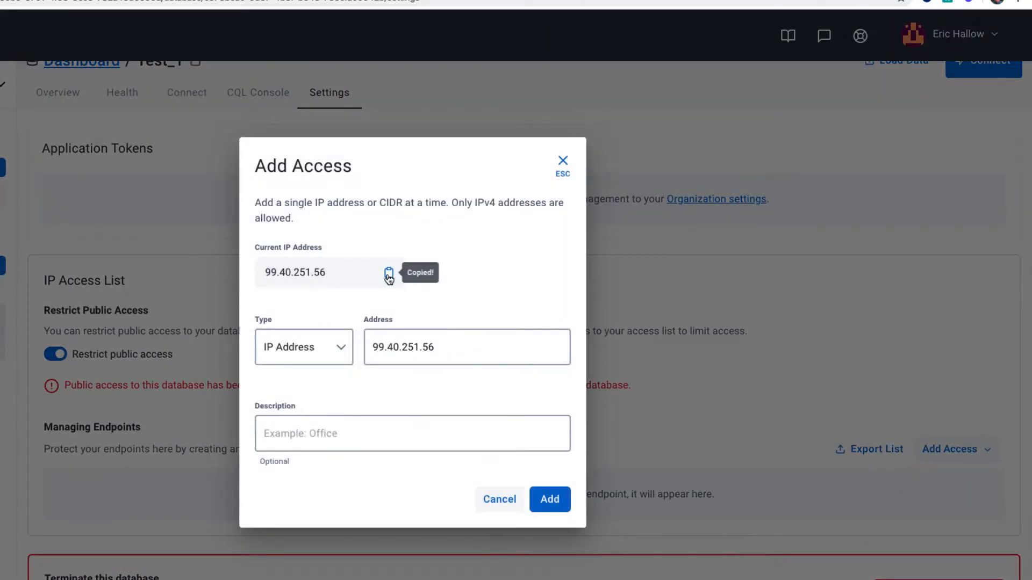
{"action": "left_click", "coordinate": [344, 428]}
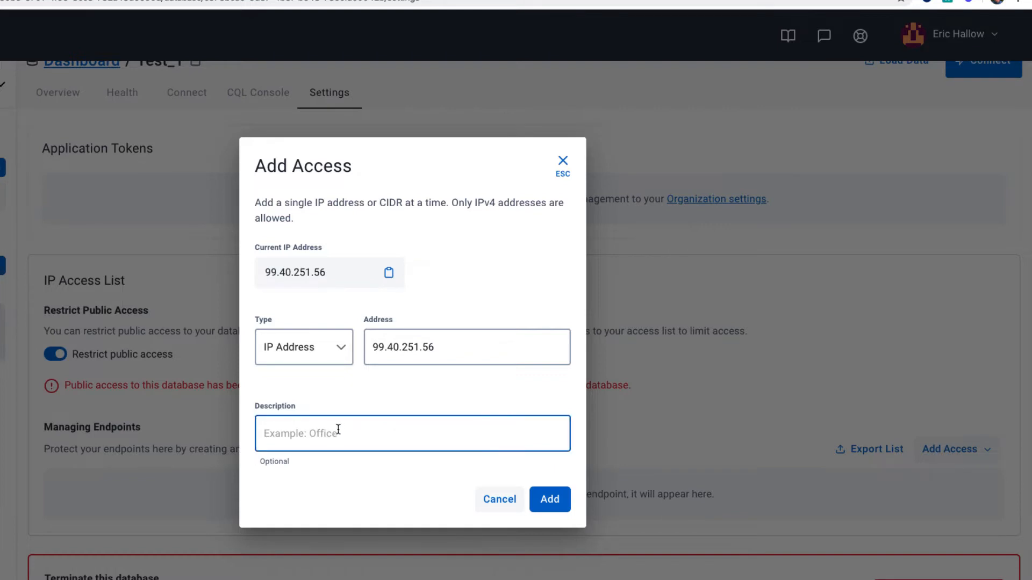
{"action": "type", "text": "Home IP"}
{"action": "left_click", "coordinate": [547, 500]}
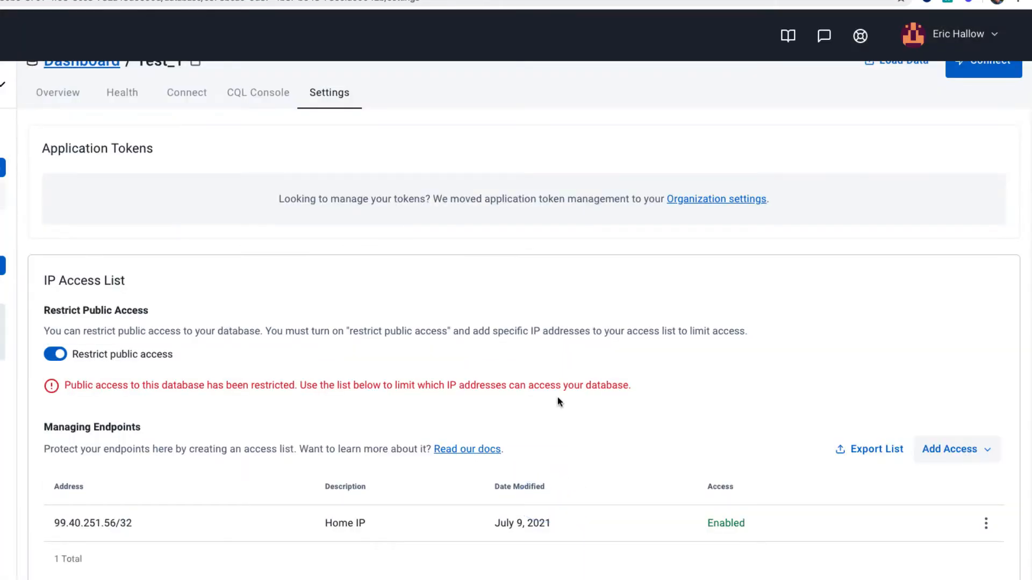
Check that the CQL Console connects again, then return to the database settings
{"action": "scroll", "coordinate": [561, 401], "scroll_direction": "down", "scroll_amount": 1}
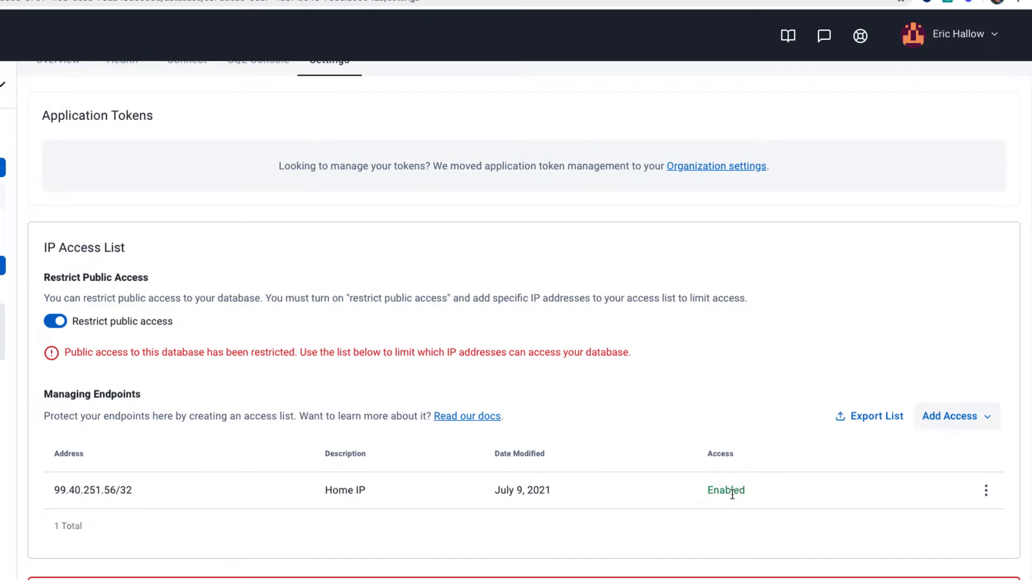
{"action": "scroll", "coordinate": [732, 492], "scroll_direction": "up", "scroll_amount": 2}
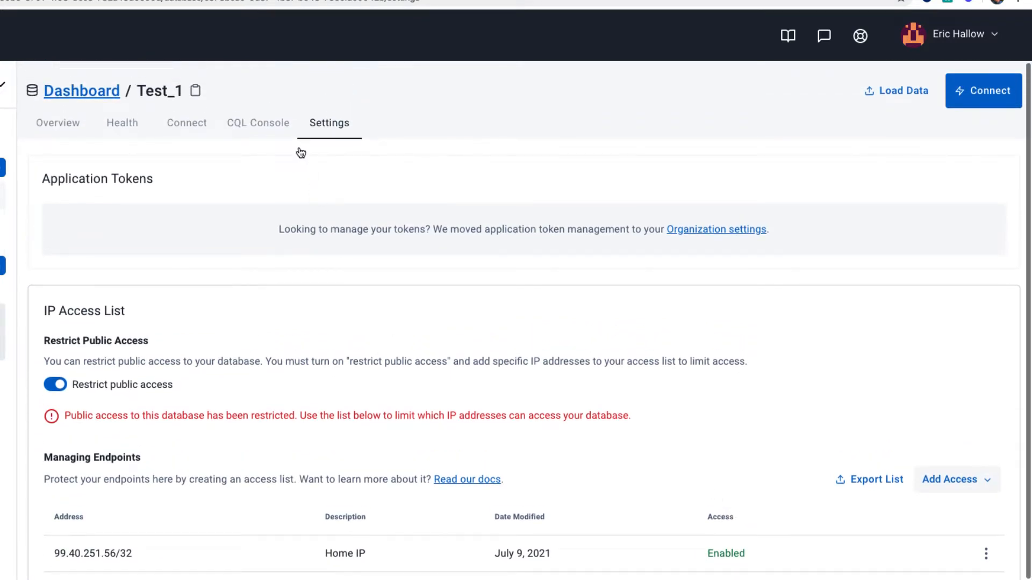
{"action": "left_click", "coordinate": [258, 129]}
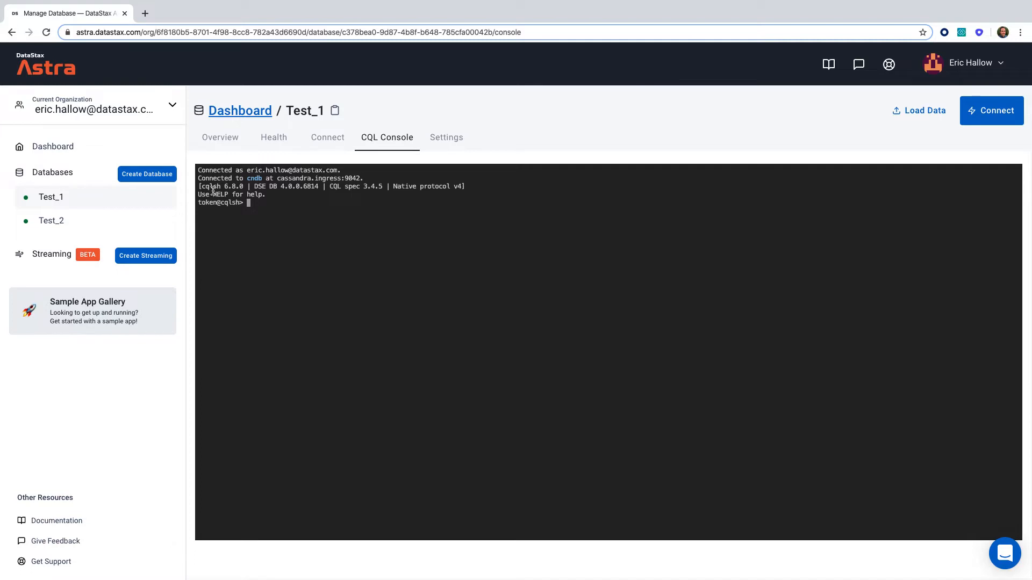
{"action": "left_click", "coordinate": [465, 141]}
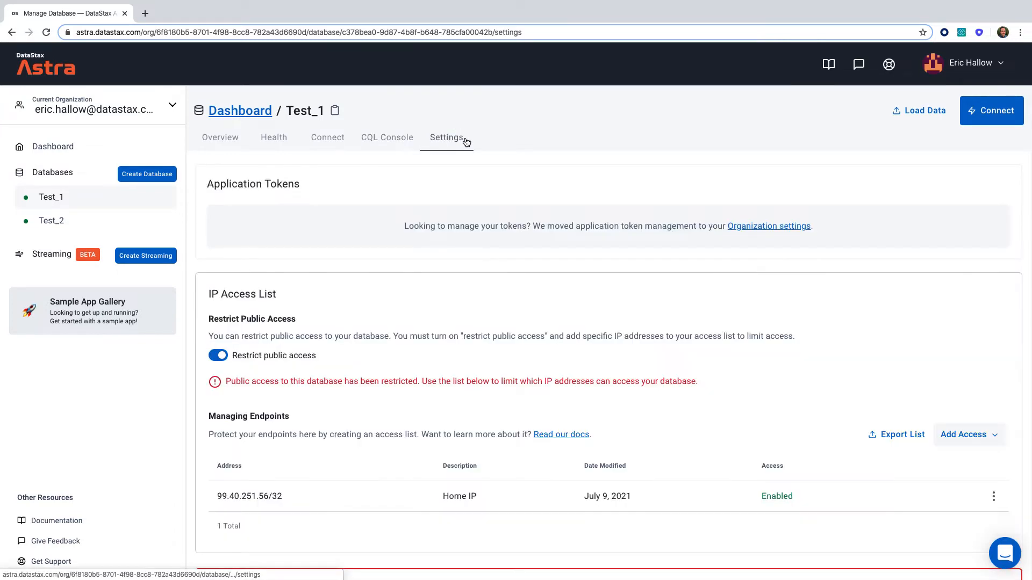
{"action": "scroll", "coordinate": [717, 443], "scroll_direction": "down", "scroll_amount": 2}
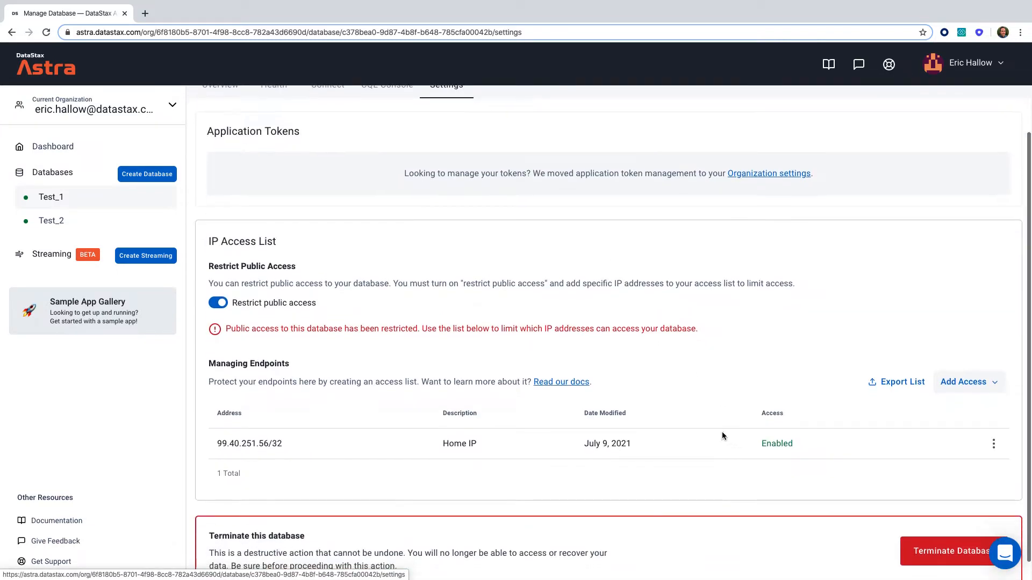
Delete the Home IP entry from the access list
{"action": "left_click", "coordinate": [996, 447]}
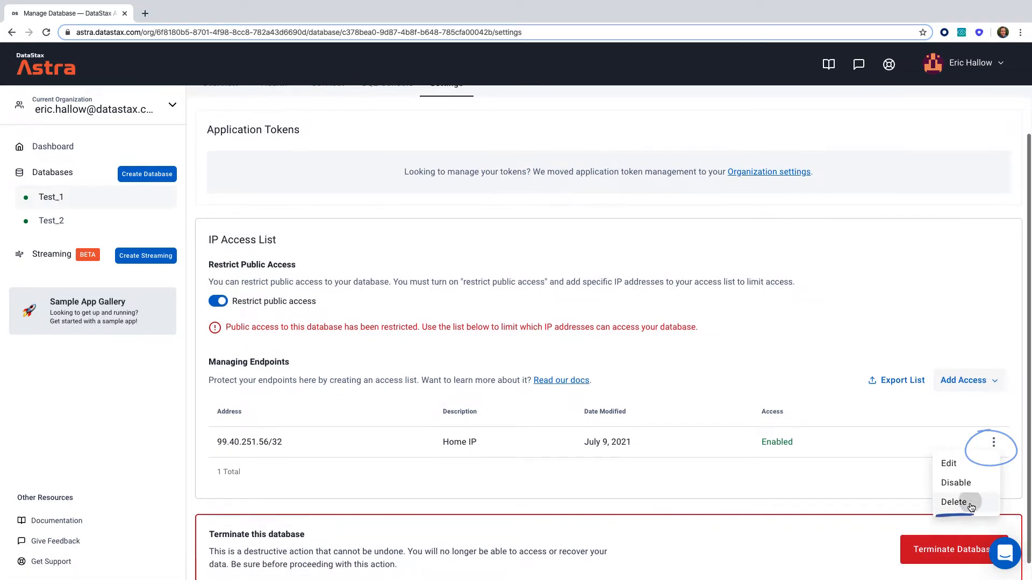
{"action": "left_click", "coordinate": [954, 502]}
{"action": "left_click", "coordinate": [618, 350]}
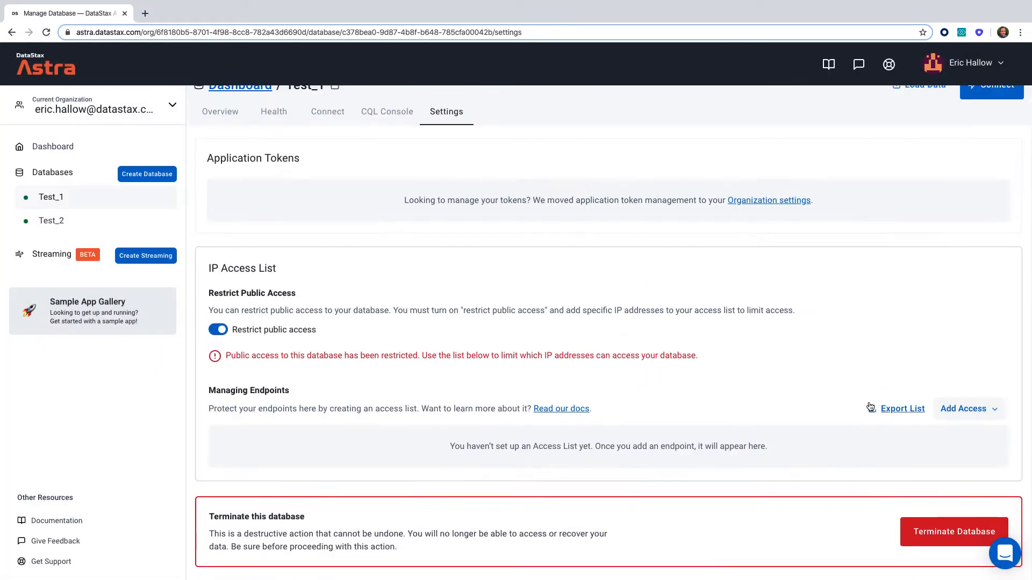
Upload the access list file IP-List.json and import its three entries
{"action": "left_click", "coordinate": [966, 413]}
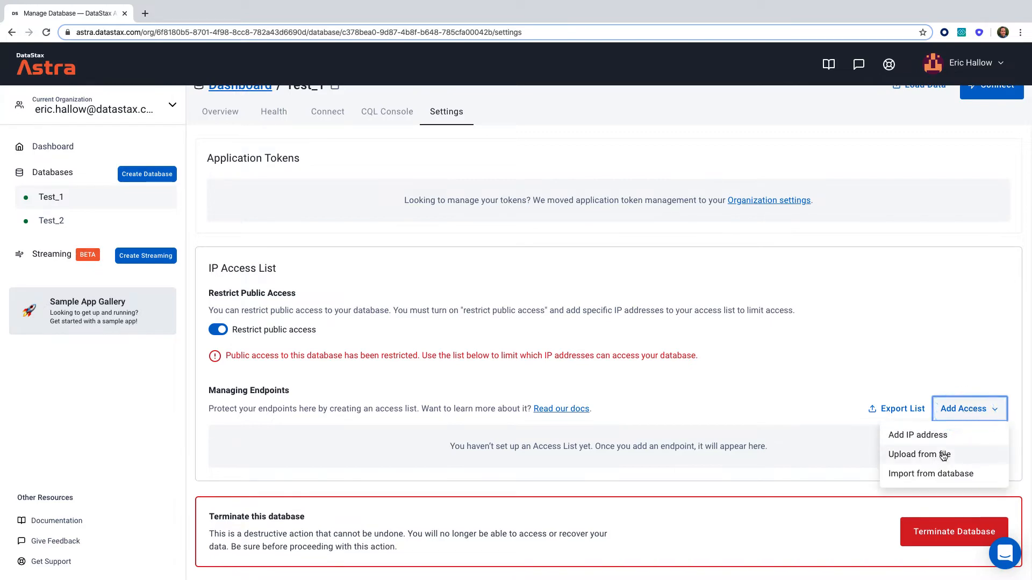
{"action": "left_click", "coordinate": [941, 455]}
{"action": "left_click", "coordinate": [967, 410]}
{"action": "left_click", "coordinate": [945, 453]}
{"action": "left_click", "coordinate": [509, 233]}
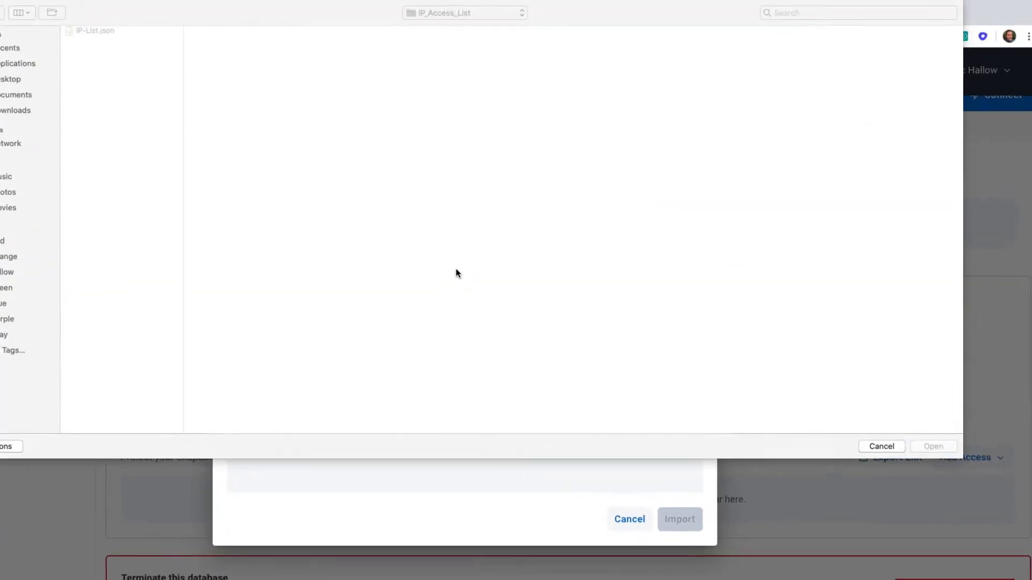
{"action": "left_click", "coordinate": [86, 31]}
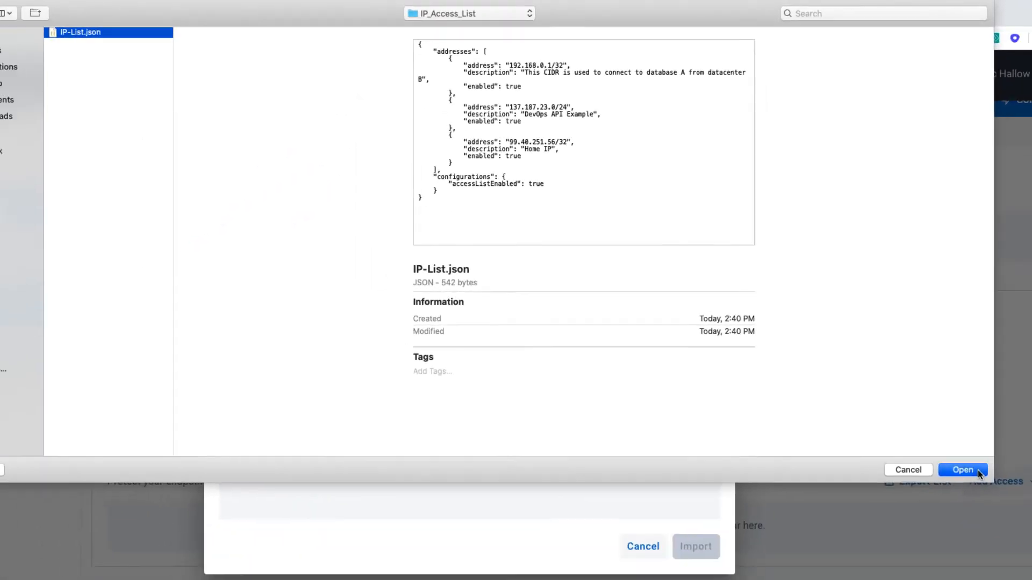
{"action": "left_click", "coordinate": [977, 473]}
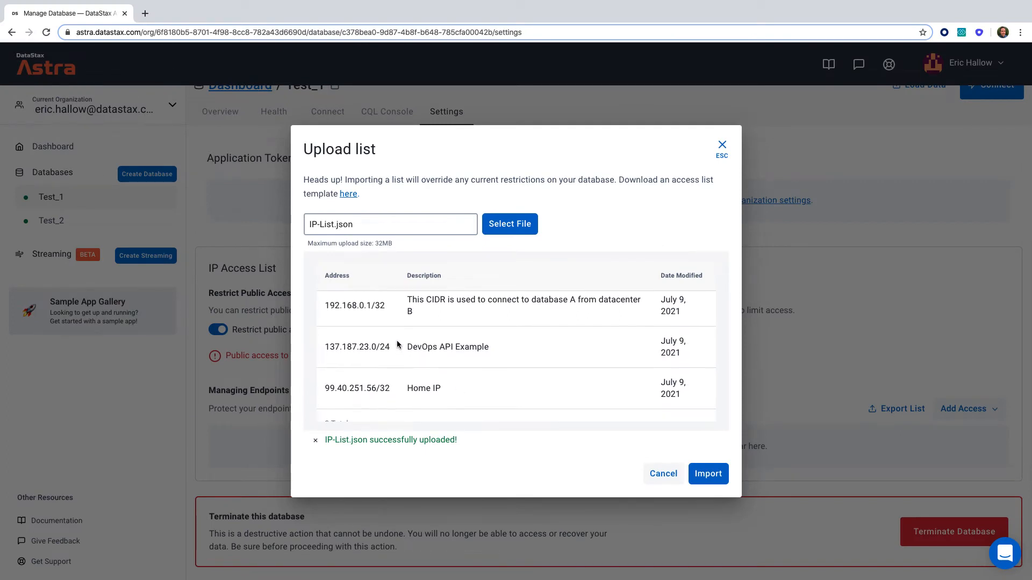
{"action": "scroll", "coordinate": [371, 338], "scroll_direction": "down", "scroll_amount": 2}
{"action": "scroll", "coordinate": [369, 336], "scroll_direction": "up", "scroll_amount": 2}
{"action": "scroll", "coordinate": [363, 354], "scroll_direction": "down", "scroll_amount": 2}
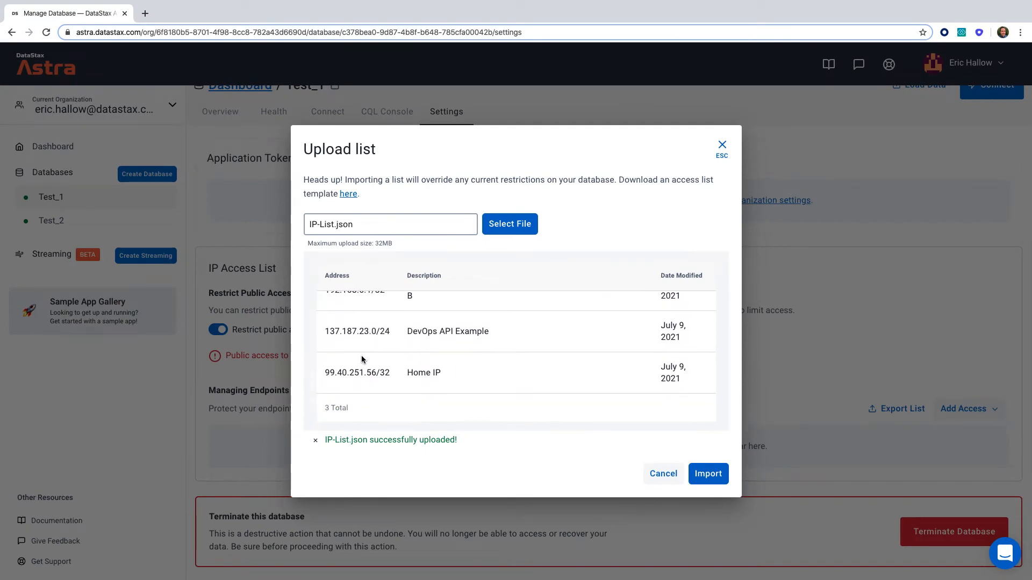
{"action": "left_click", "coordinate": [709, 473]}
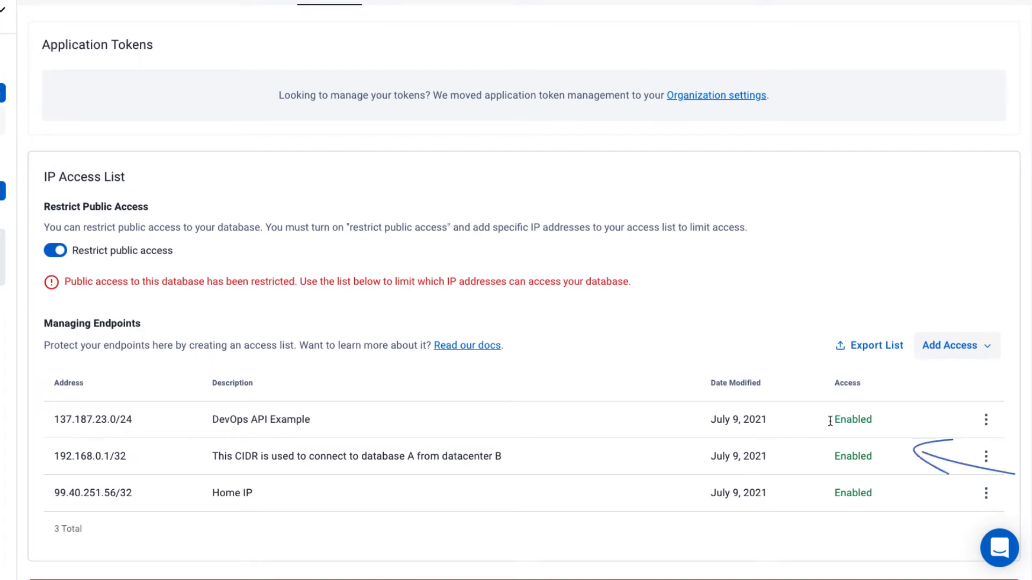
Check the CQL Console connection, then return to the access list in settings
{"action": "scroll", "coordinate": [721, 429], "scroll_direction": "up", "scroll_amount": 1}
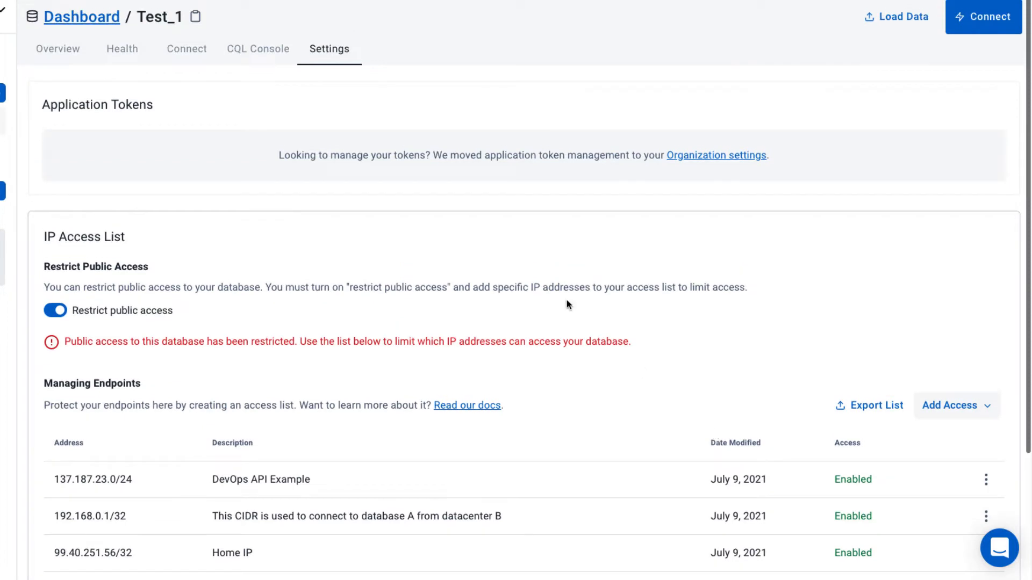
{"action": "left_click", "coordinate": [259, 59]}
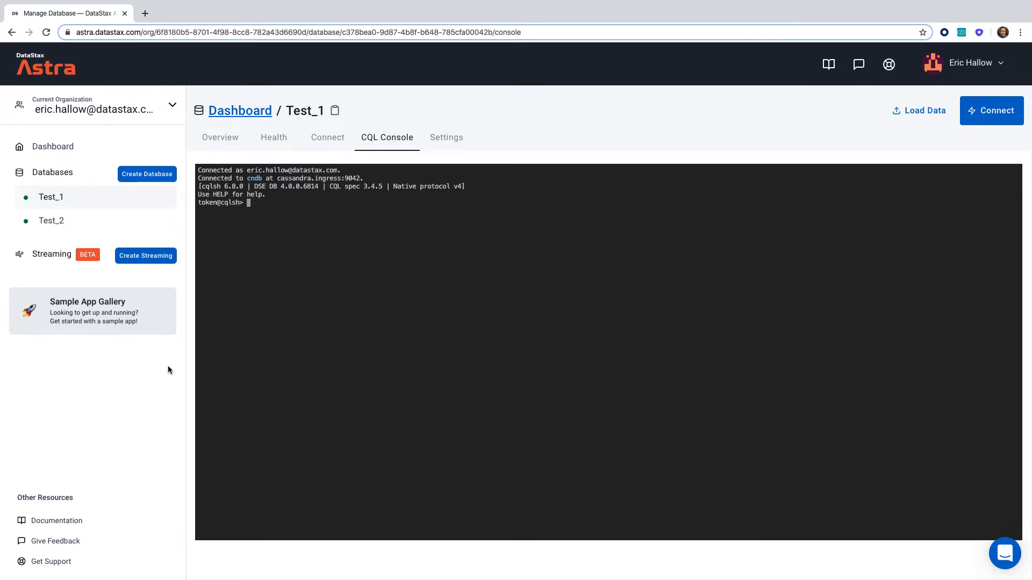
{"action": "left_click", "coordinate": [453, 139]}
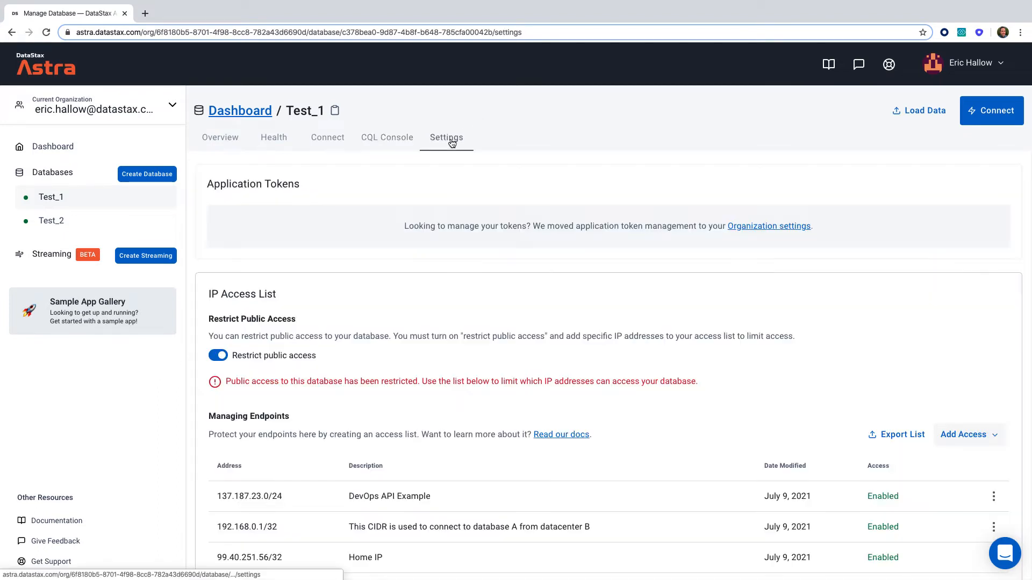
{"action": "scroll", "coordinate": [609, 320], "scroll_direction": "down", "scroll_amount": 2}
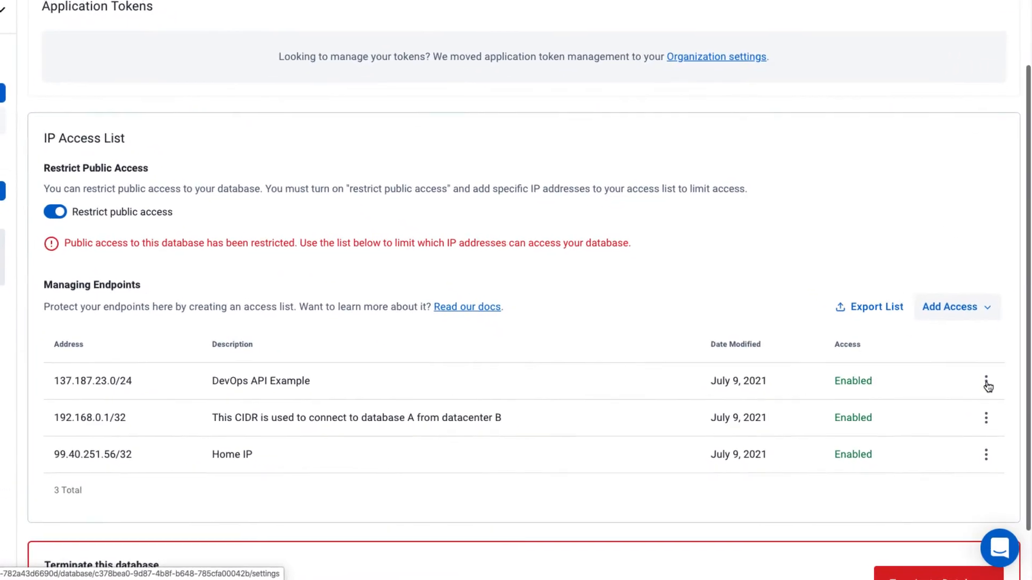
Delete the 137.187.23.0/24 DevOps API Example entry from the access list
{"action": "left_click", "coordinate": [994, 409]}
{"action": "left_click", "coordinate": [937, 454]}
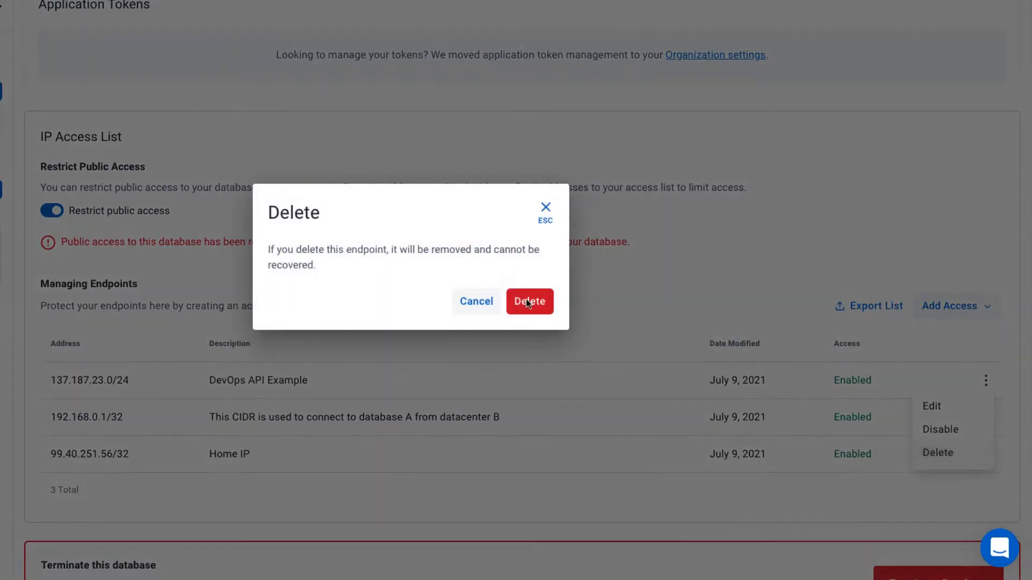
{"action": "left_click", "coordinate": [541, 300]}
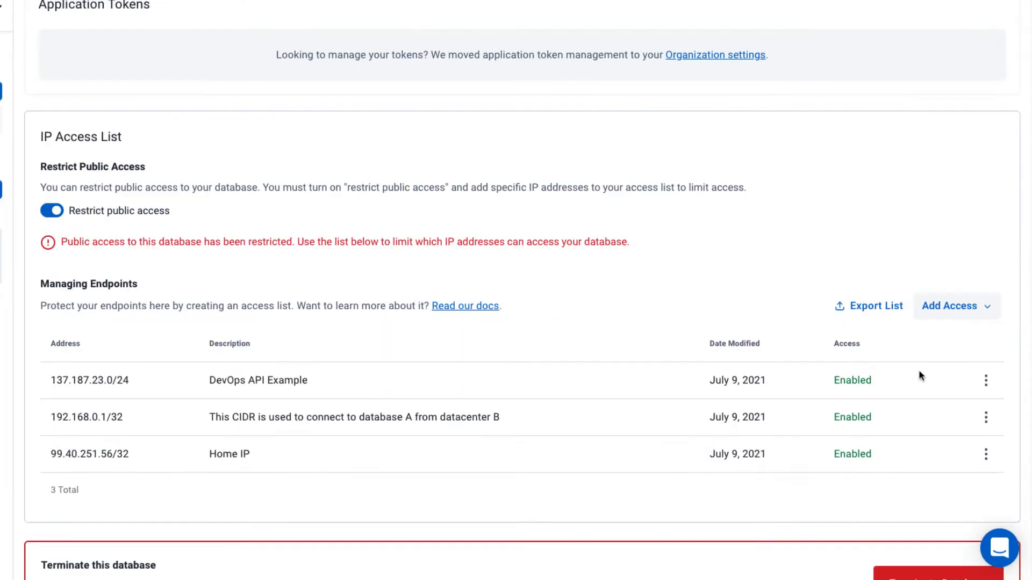
Delete the 192.168.0.1/32 datacenter B entry from the access list
{"action": "left_click", "coordinate": [986, 382]}
{"action": "left_click", "coordinate": [938, 452]}
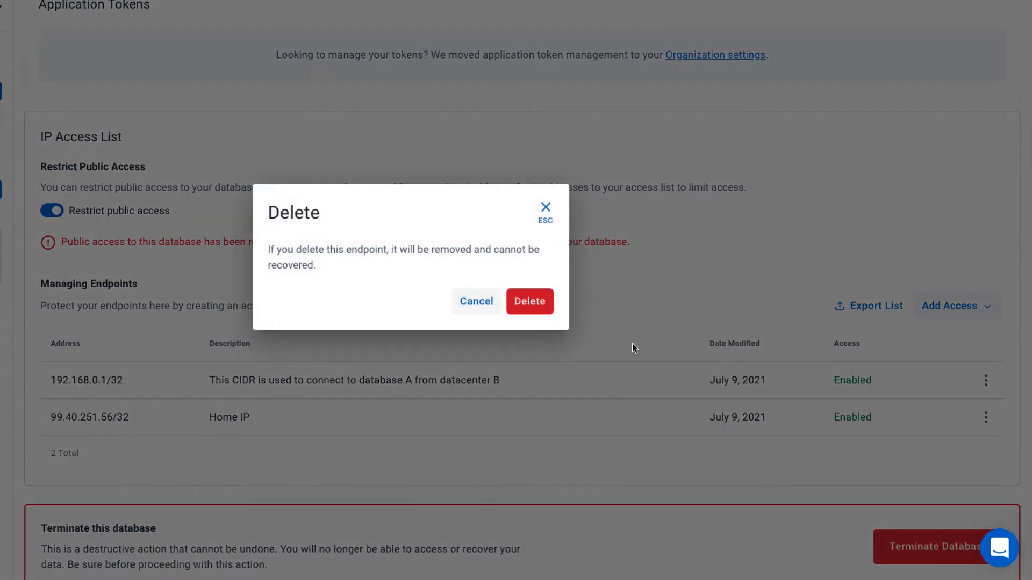
{"action": "left_click", "coordinate": [535, 301]}
{"action": "left_click", "coordinate": [986, 391]}
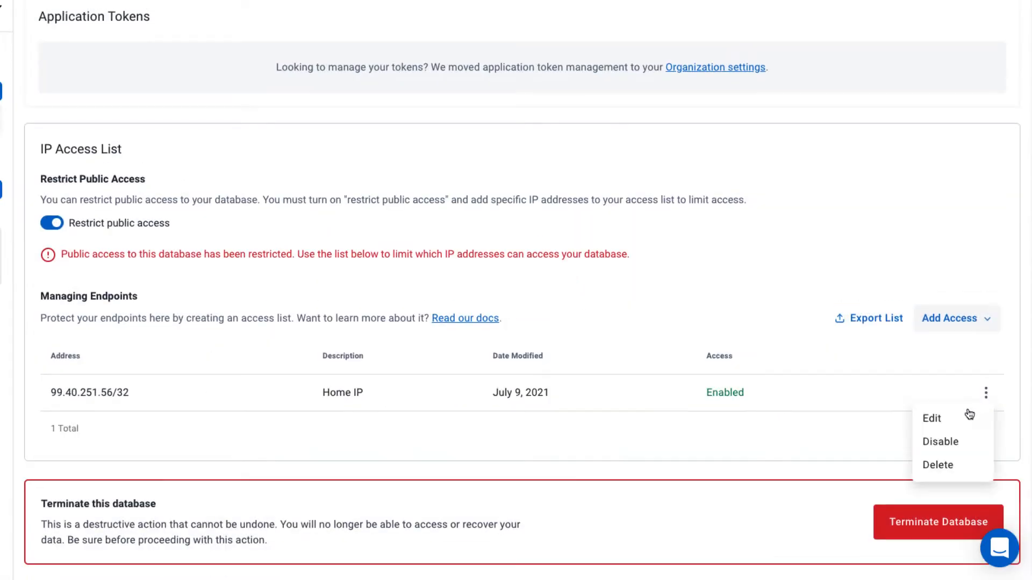
{"action": "left_click", "coordinate": [941, 464]}
{"action": "left_click", "coordinate": [530, 301]}
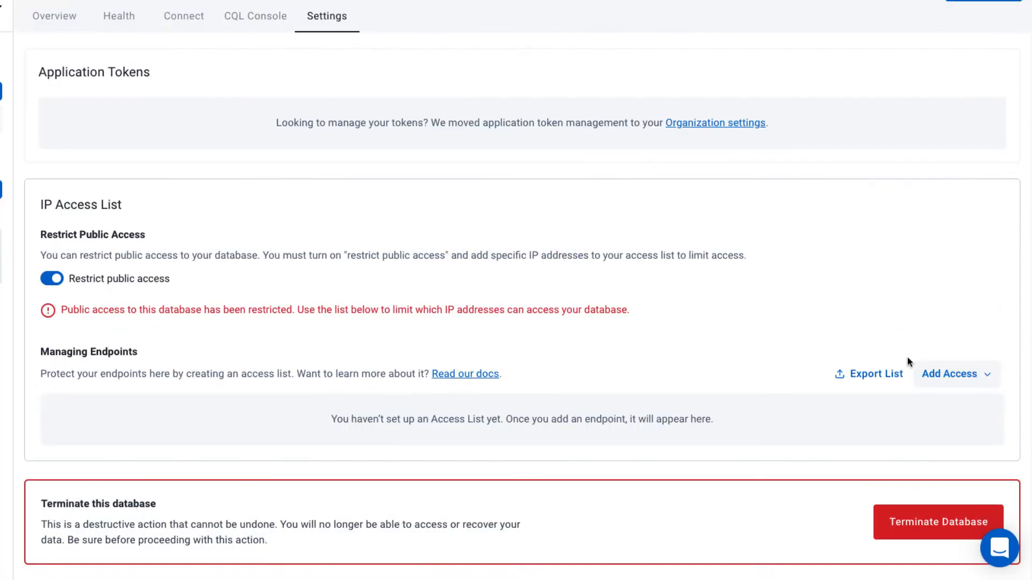
Import the access list from the Test_2 database into this database's IP access list
{"action": "left_click", "coordinate": [942, 379]}
{"action": "left_click", "coordinate": [940, 379]}
{"action": "left_click", "coordinate": [938, 381]}
{"action": "left_click", "coordinate": [910, 453]}
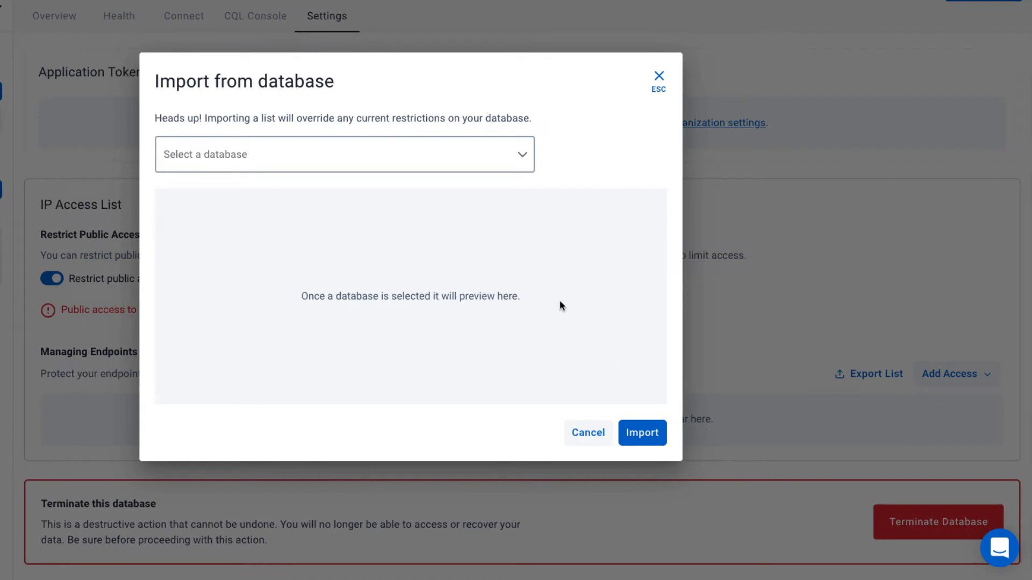
{"action": "left_click", "coordinate": [421, 166]}
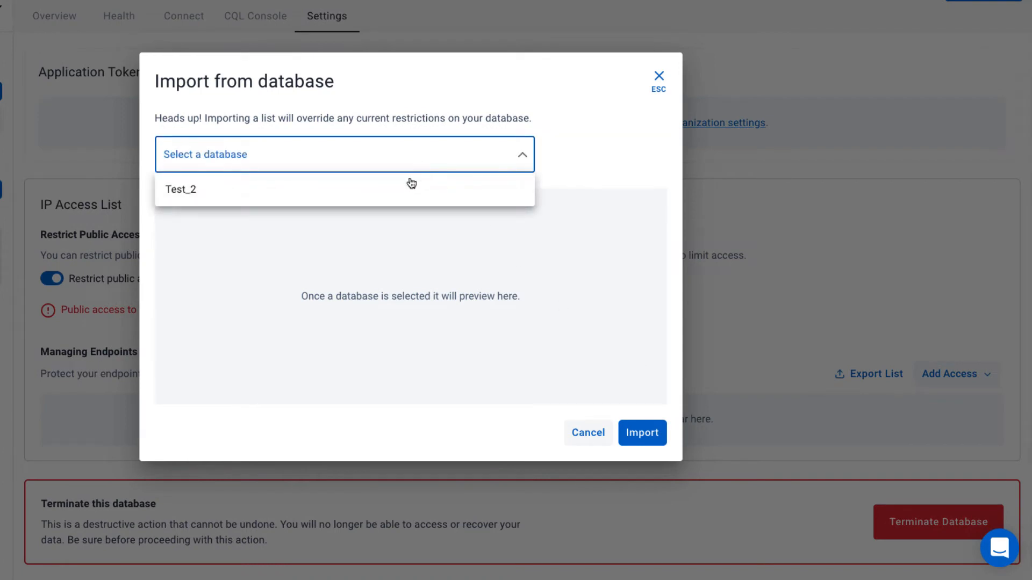
{"action": "left_click", "coordinate": [176, 196]}
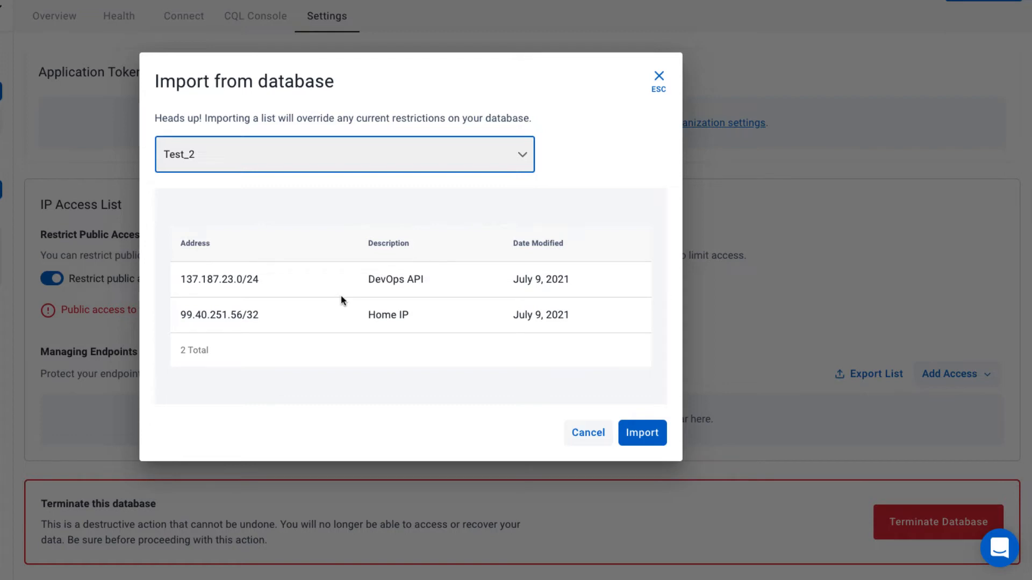
{"action": "left_click", "coordinate": [640, 432]}
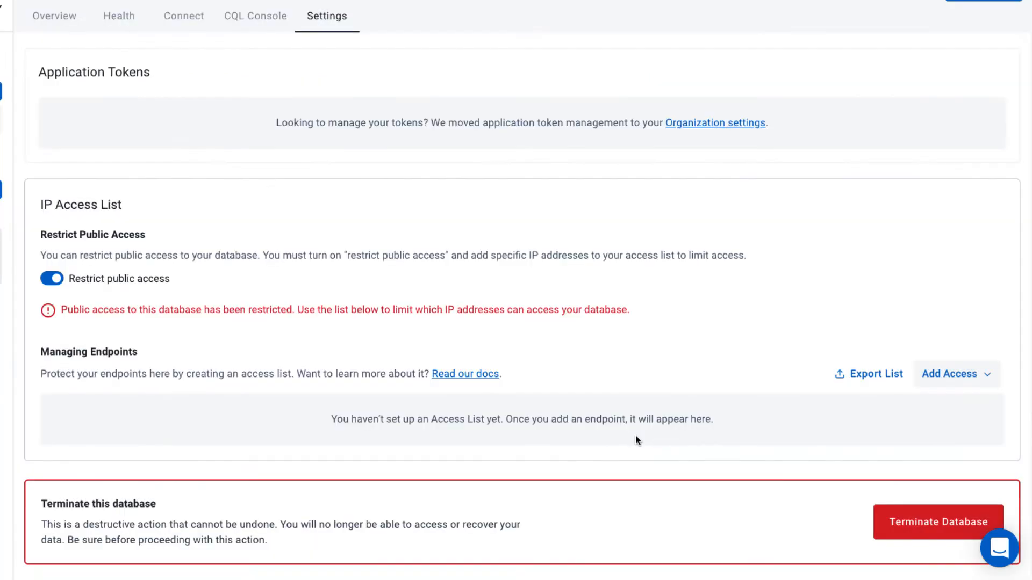
Open the Astra DevOps API documentation and read the Access List section on getting an access list for a database
{"action": "scroll", "coordinate": [640, 434], "scroll_direction": "down", "scroll_amount": 1}
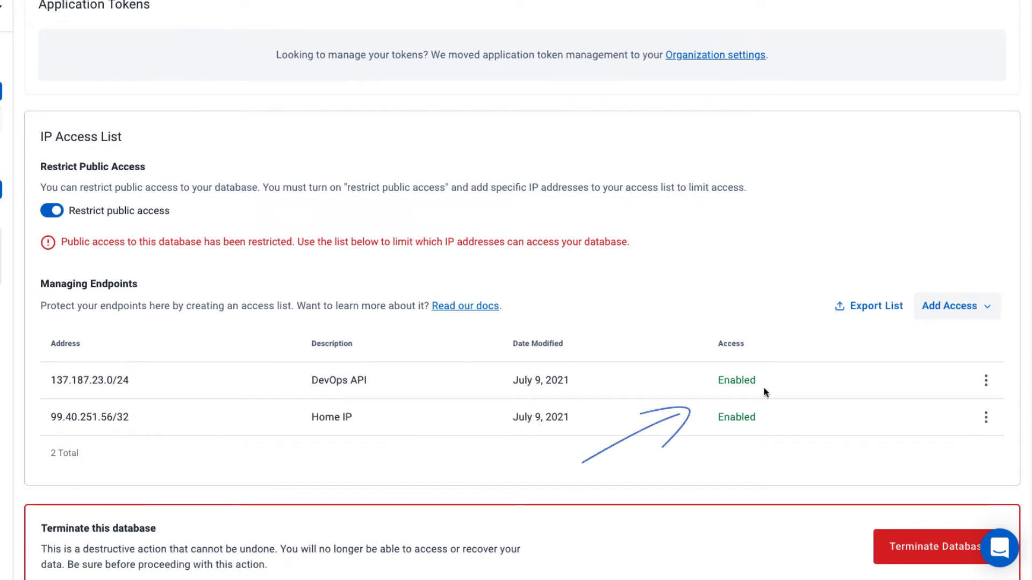
{"action": "scroll", "coordinate": [742, 398], "scroll_direction": "up", "scroll_amount": 2}
{"action": "left_click", "coordinate": [264, 49]}
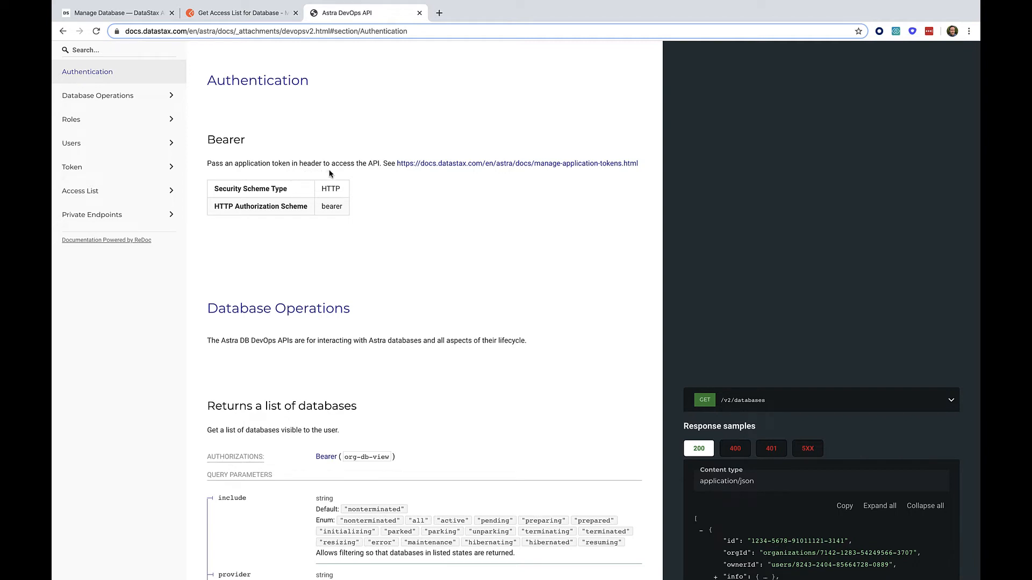
{"action": "mouse_move", "coordinate": [223, 172]}
{"action": "left_mouse_down"}
{"action": "mouse_move", "coordinate": [322, 175]}
{"action": "mouse_move", "coordinate": [215, 181]}
{"action": "mouse_move", "coordinate": [322, 187]}
{"action": "left_mouse_up"}
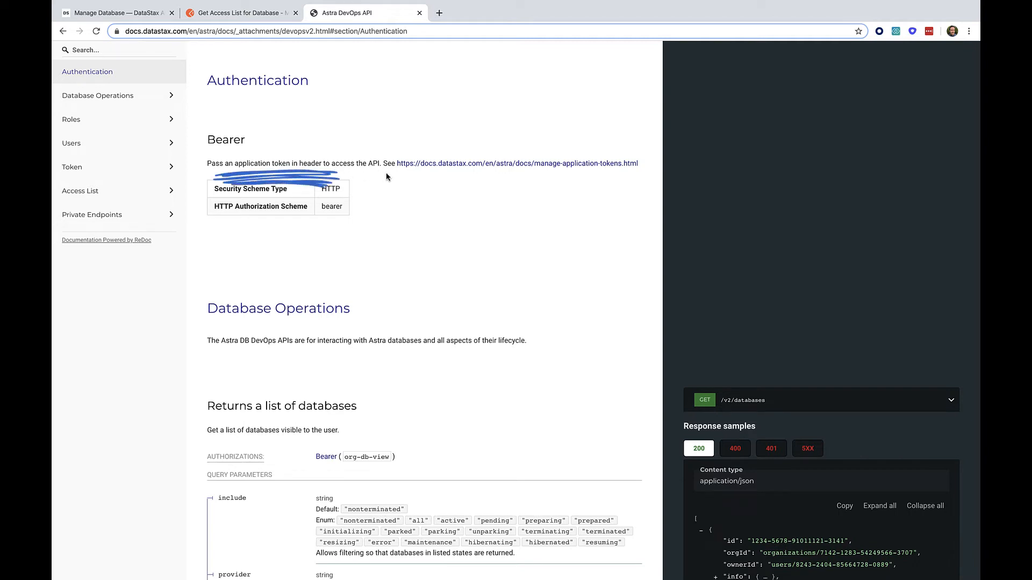
{"action": "left_click", "coordinate": [81, 192]}
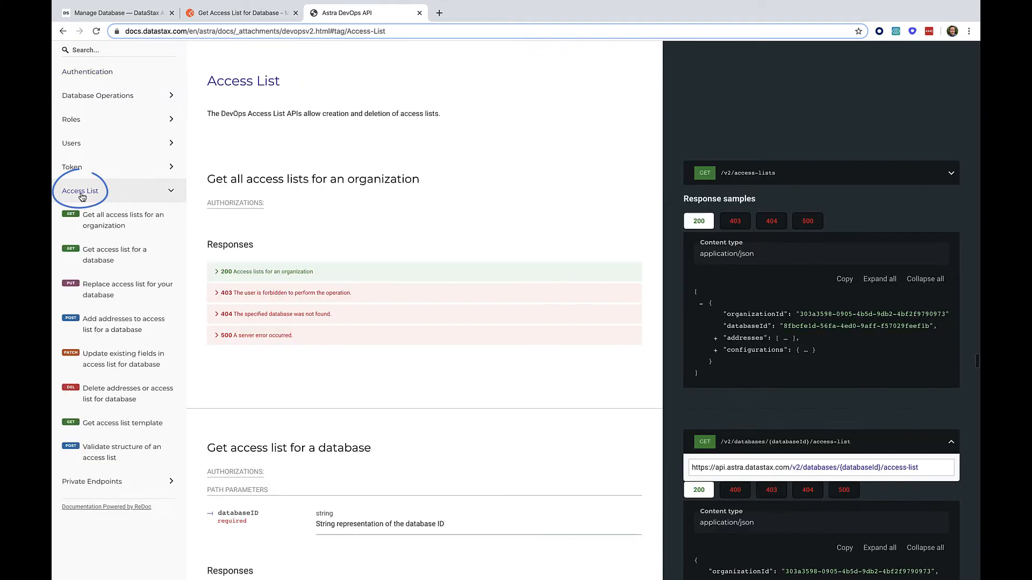
{"action": "left_click", "coordinate": [97, 256]}
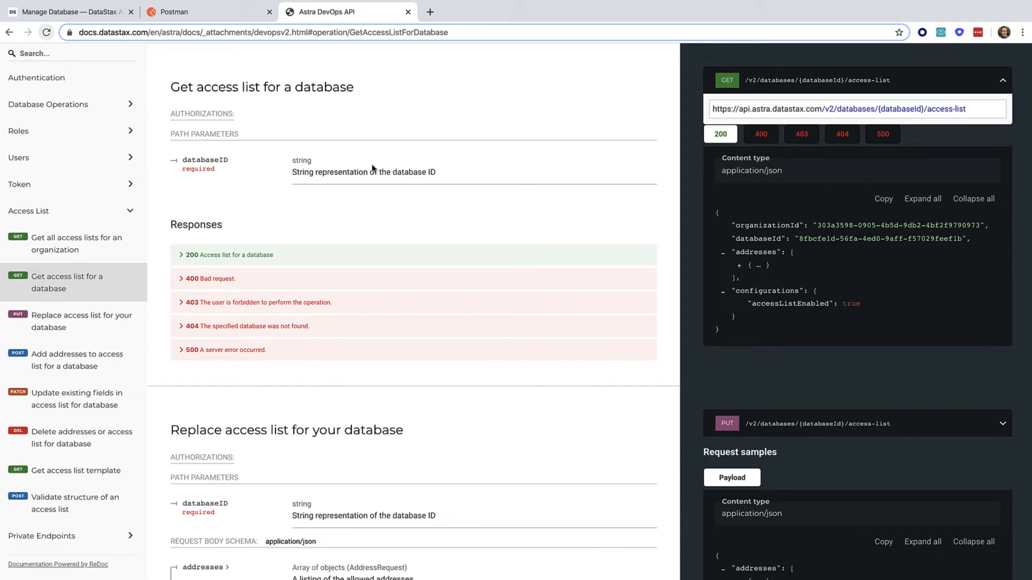
Switch to Postman and send the Get Access List for Database request from the DevOps API Access List collection
{"action": "left_click", "coordinate": [202, 11]}
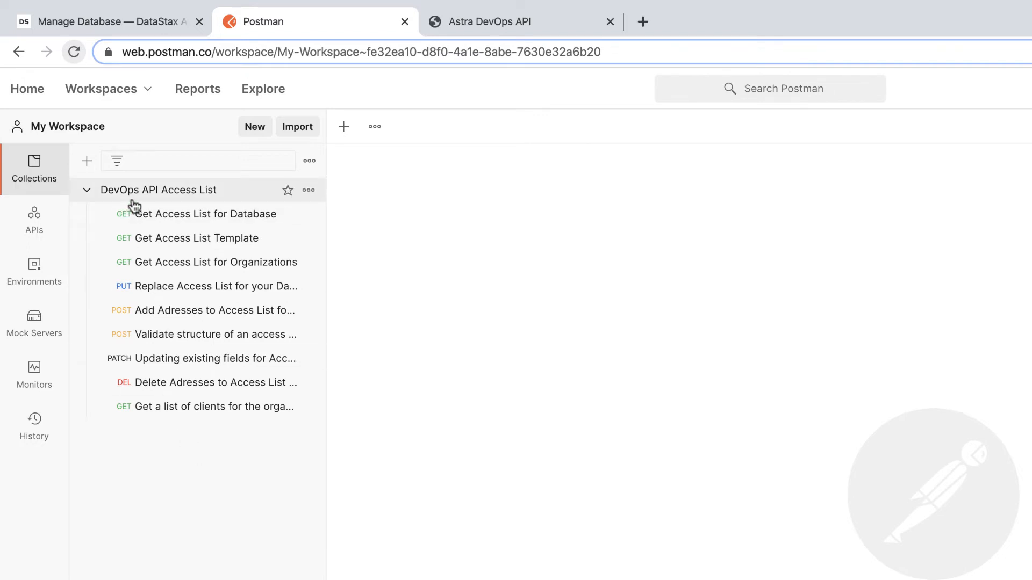
{"action": "mouse_move", "coordinate": [146, 200]}
{"action": "left_mouse_down"}
{"action": "mouse_move", "coordinate": [226, 218]}
{"action": "mouse_move", "coordinate": [216, 221]}
{"action": "left_mouse_up"}
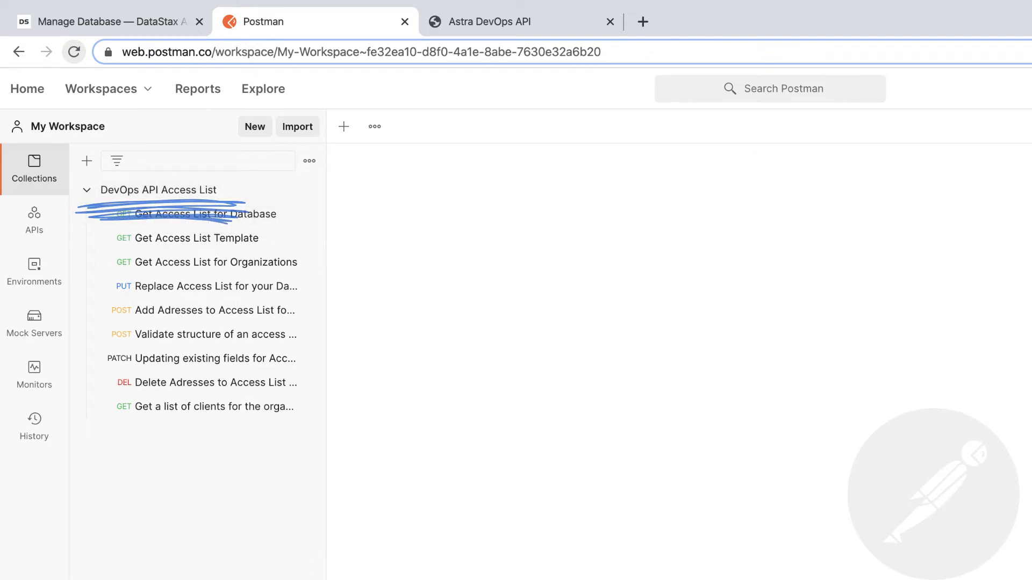
{"action": "left_click", "coordinate": [221, 221]}
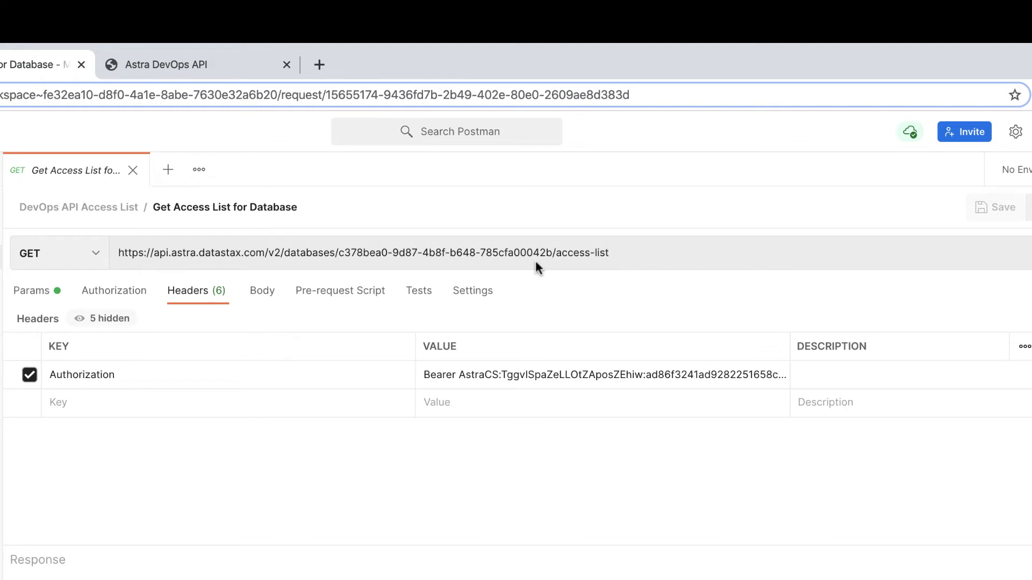
{"action": "mouse_move", "coordinate": [535, 263]}
{"action": "left_mouse_down"}
{"action": "mouse_move", "coordinate": [333, 272]}
{"action": "mouse_move", "coordinate": [355, 280]}
{"action": "mouse_move", "coordinate": [342, 271]}
{"action": "left_mouse_up"}
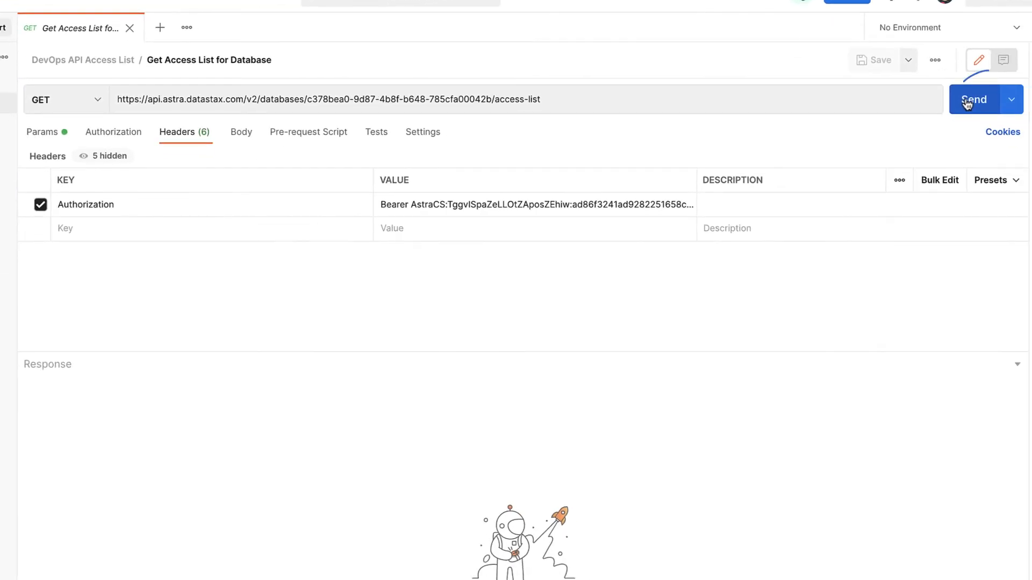
{"action": "left_click", "coordinate": [968, 105]}
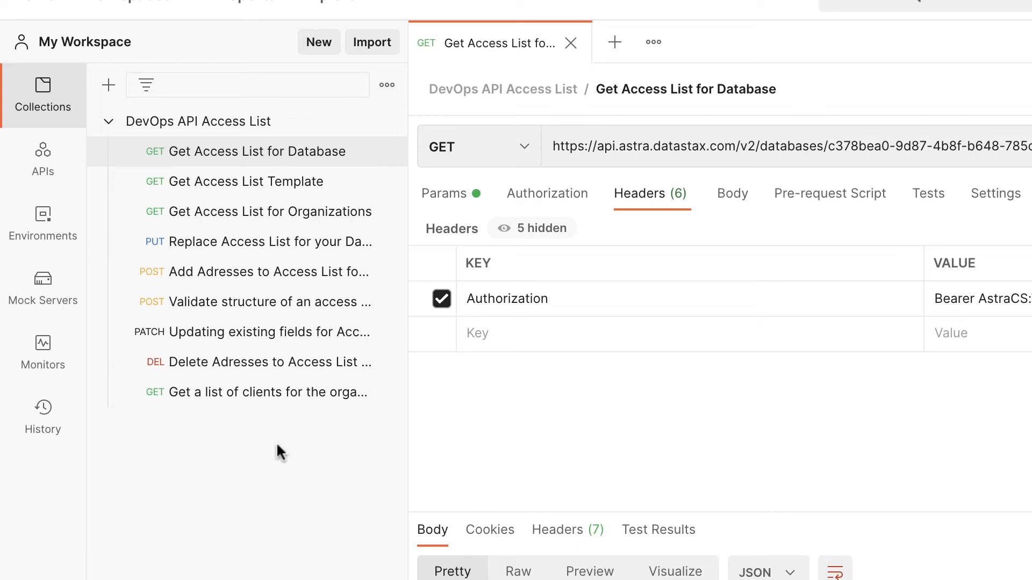
Send the PATCH Updating existing fields request with address 99.40.251.56/32 and description "Success!!!" in its body
{"action": "left_click", "coordinate": [256, 338]}
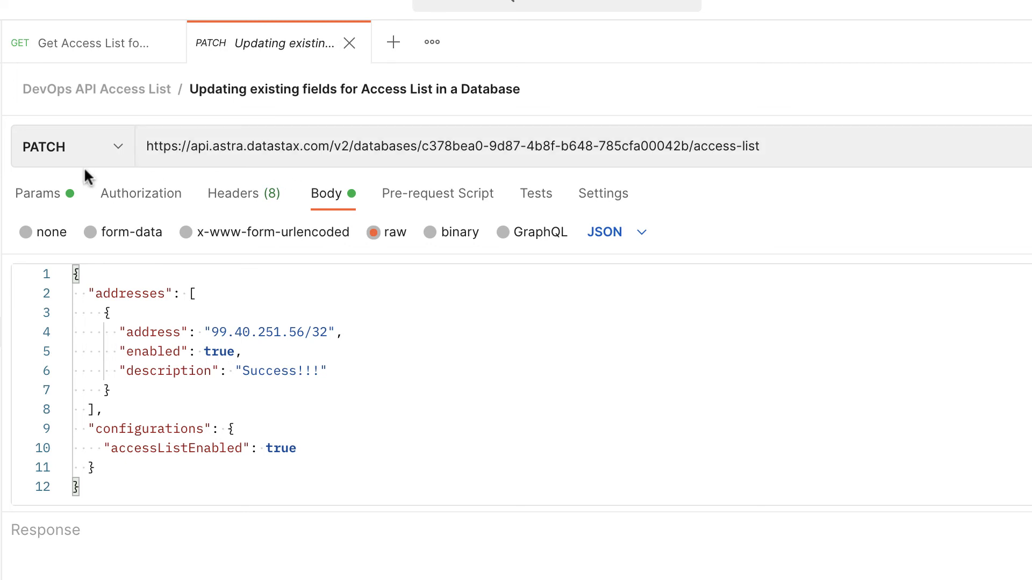
{"action": "left_click", "coordinate": [246, 199]}
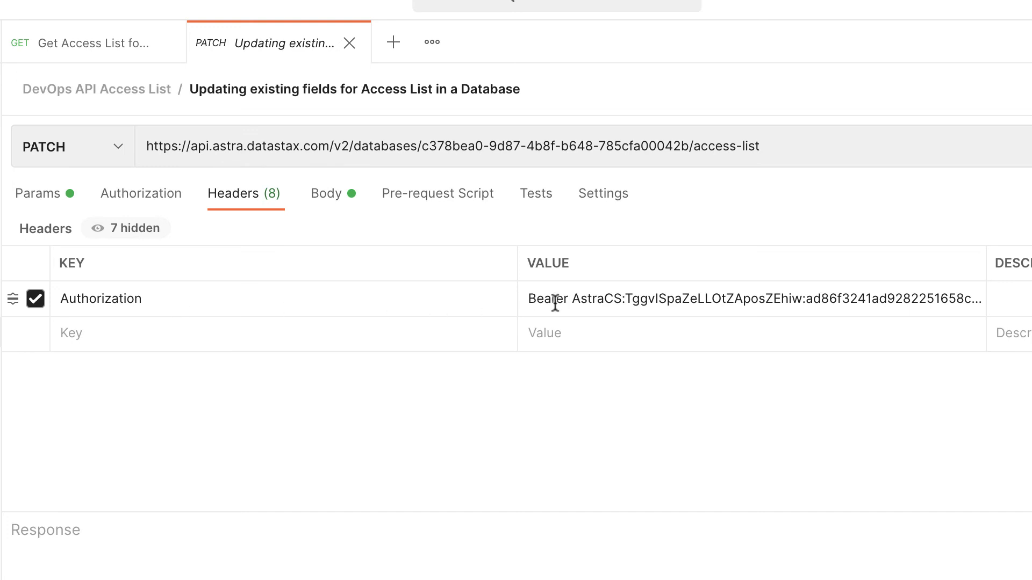
{"action": "left_click", "coordinate": [336, 203]}
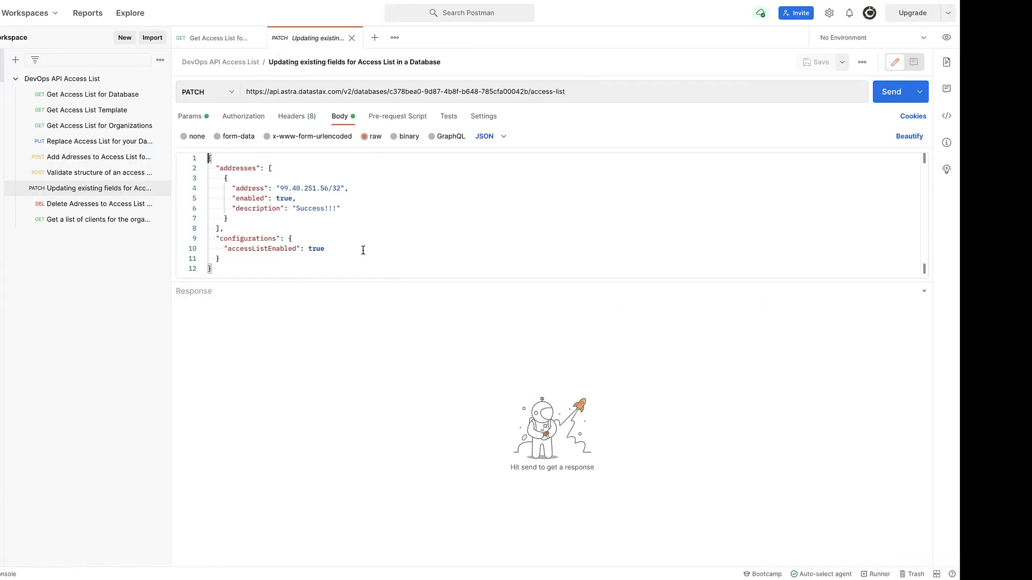
{"action": "left_click", "coordinate": [891, 92]}
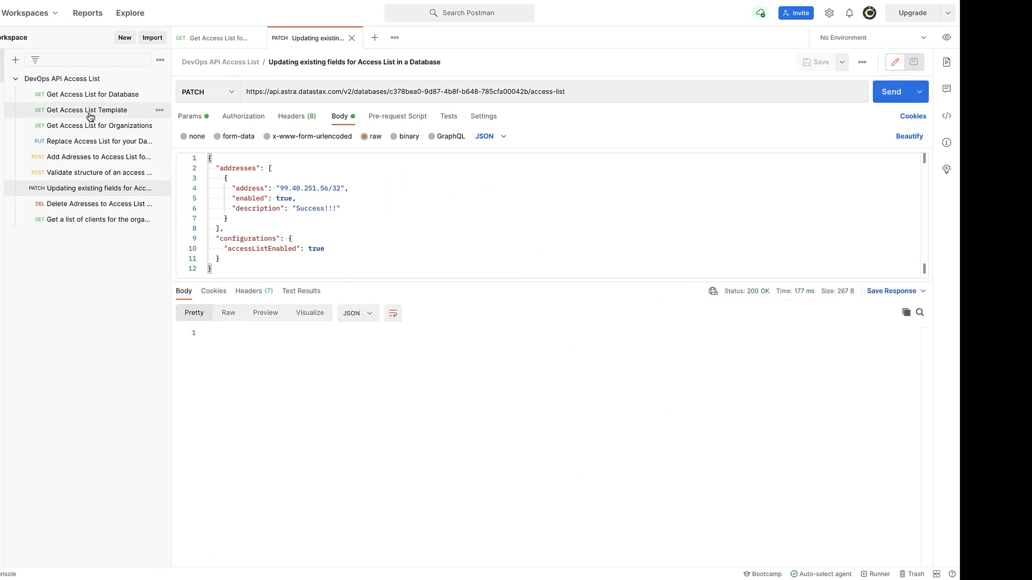
Send the Get Access List for Database request again to retrieve the current access list
{"action": "left_click", "coordinate": [108, 95]}
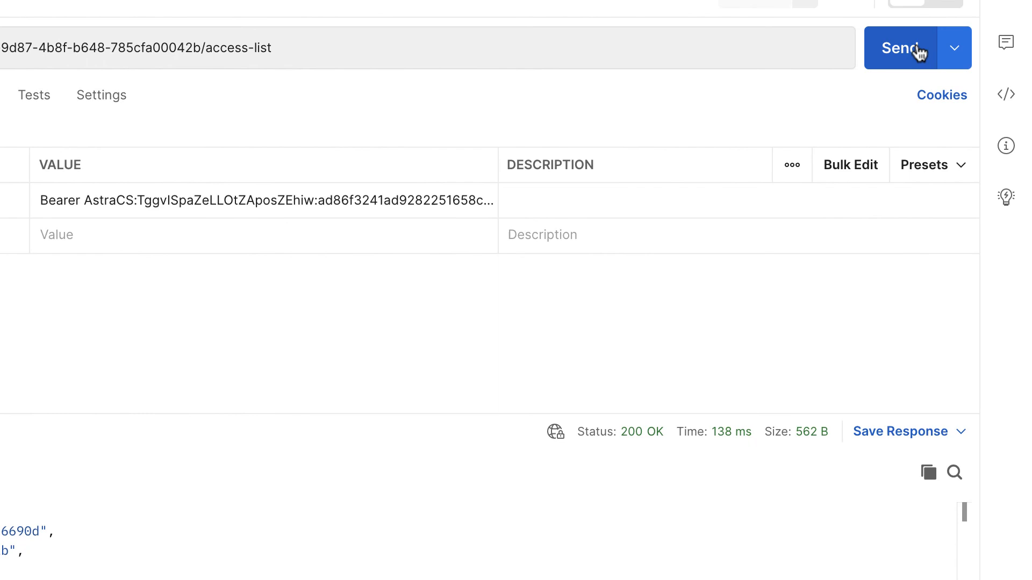
{"action": "left_click", "coordinate": [919, 52]}
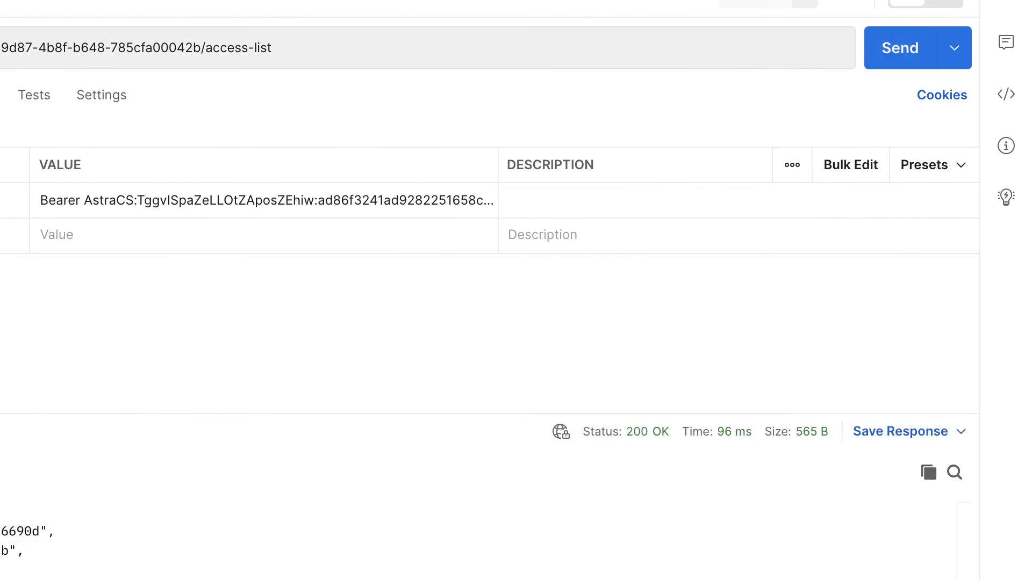